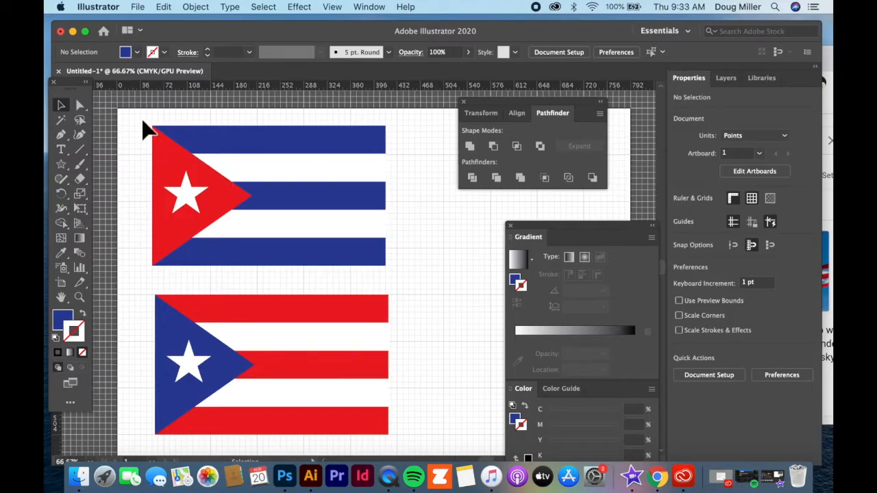
# - Marquee-select the Cuba and Puerto Rico flags together and delete them
pyautogui.moveTo(132, 116); pyautogui.dragTo(414, 438)
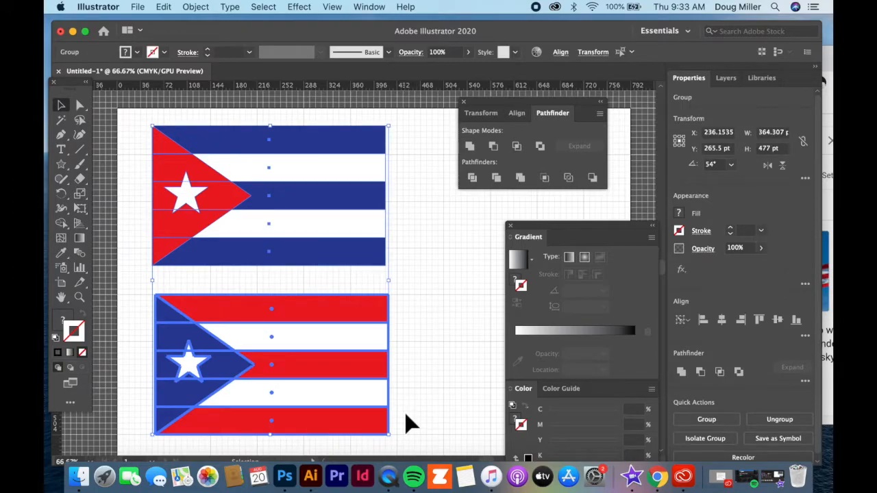
pyautogui.press('Delete')
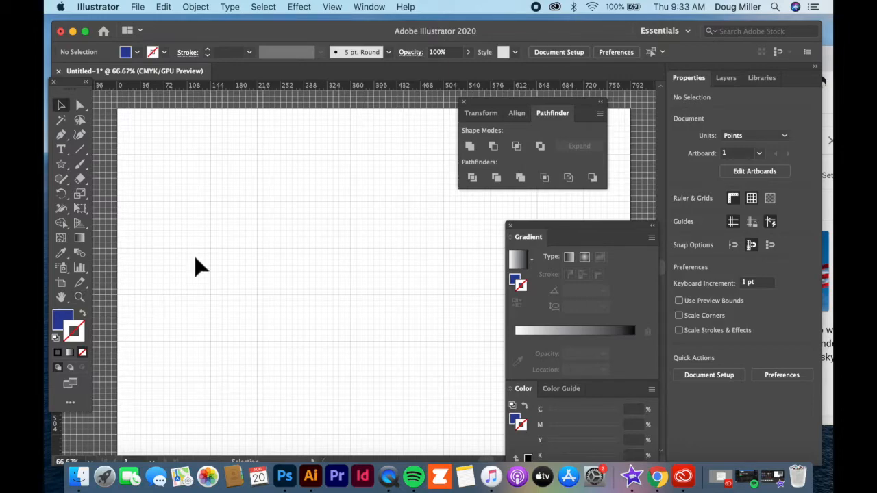
# - Zoom in on the empty artboard and look through the View menu without changing anything
pyautogui.click(79, 296)
pyautogui.moveTo(290, 240); pyautogui.dragTo(325, 241)
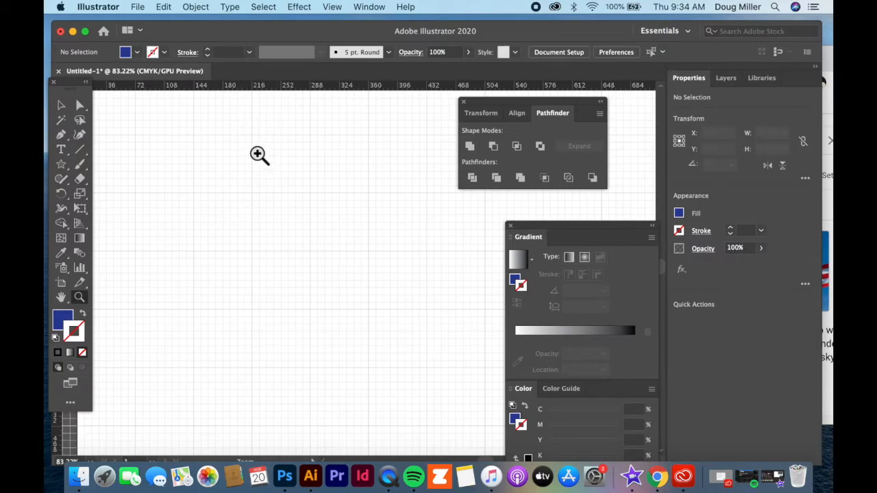
pyautogui.click(333, 9)
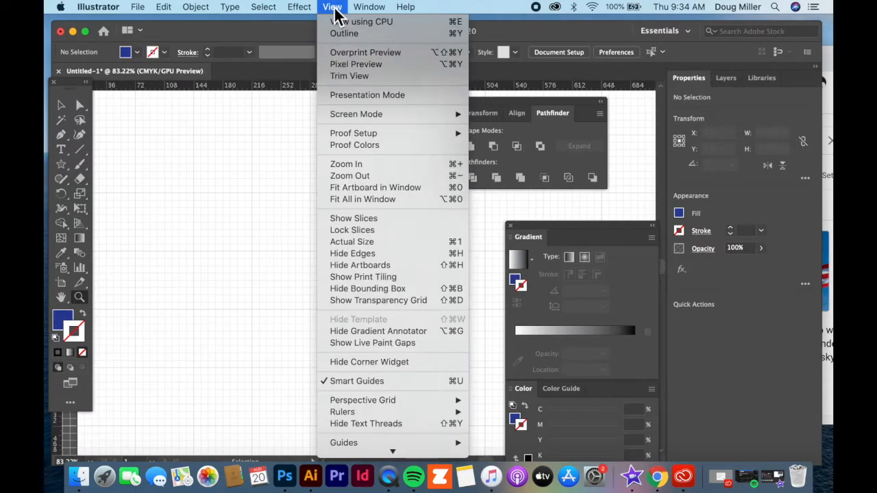
pyautogui.moveTo(388, 475)
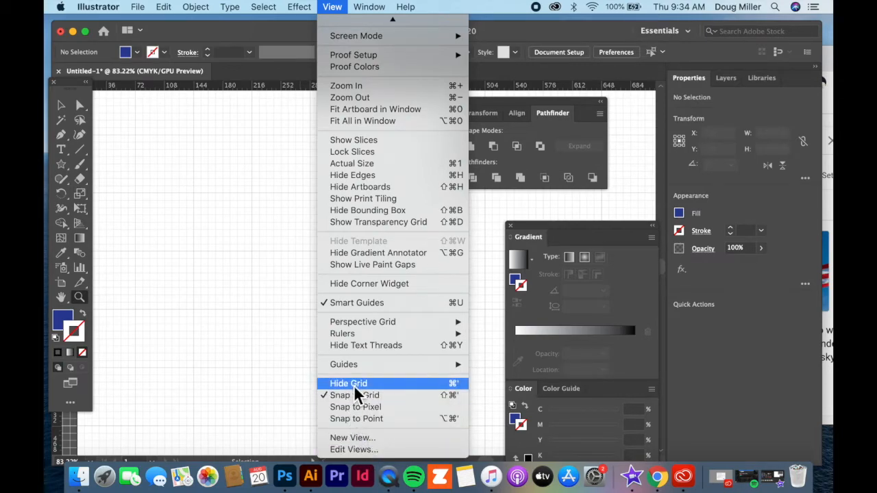
pyautogui.click(304, 260)
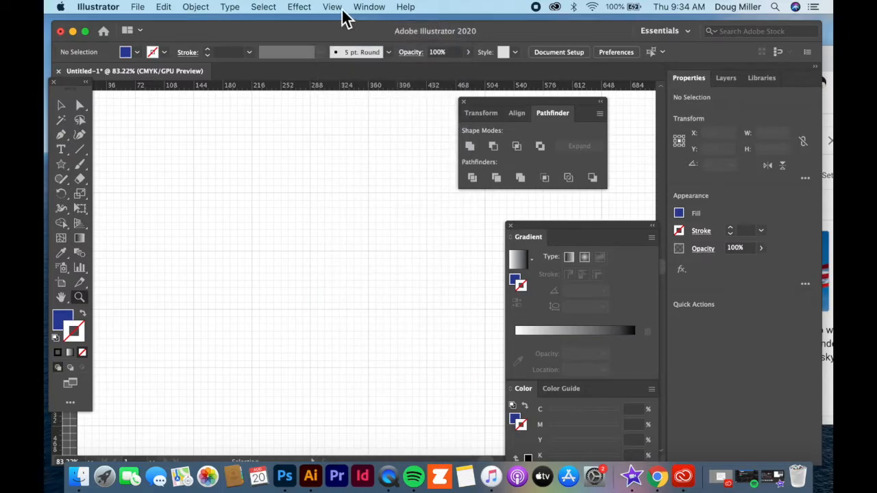
pyautogui.click(343, 11)
pyautogui.moveTo(351, 473)
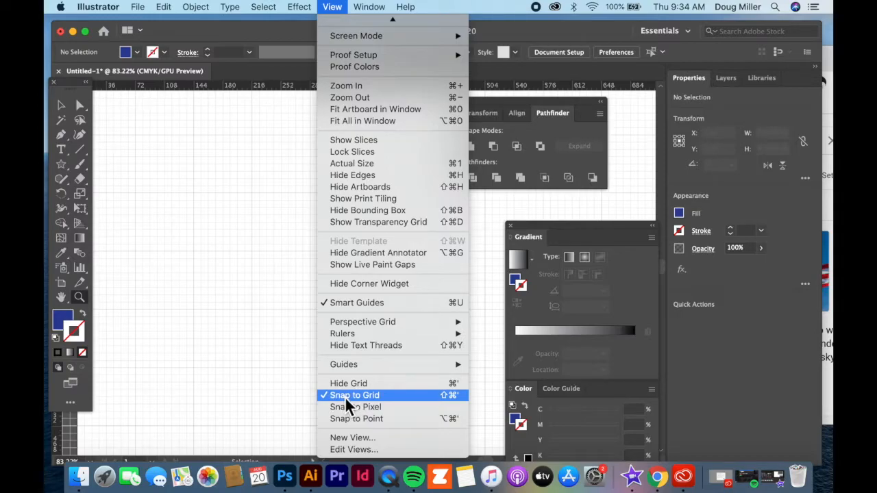
pyautogui.click(514, 116)
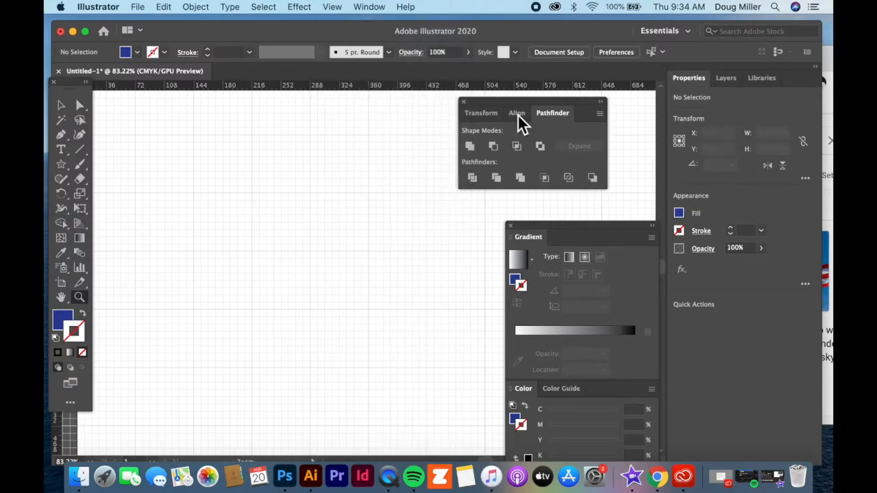
# - Show the Align panel and pick the Rectangle Tool from the shape flyout
pyautogui.click(517, 114)
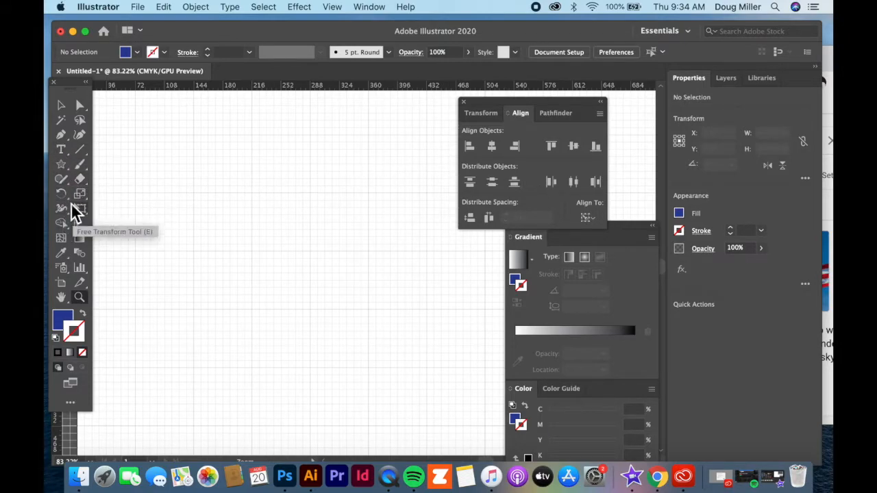
pyautogui.click(66, 171)
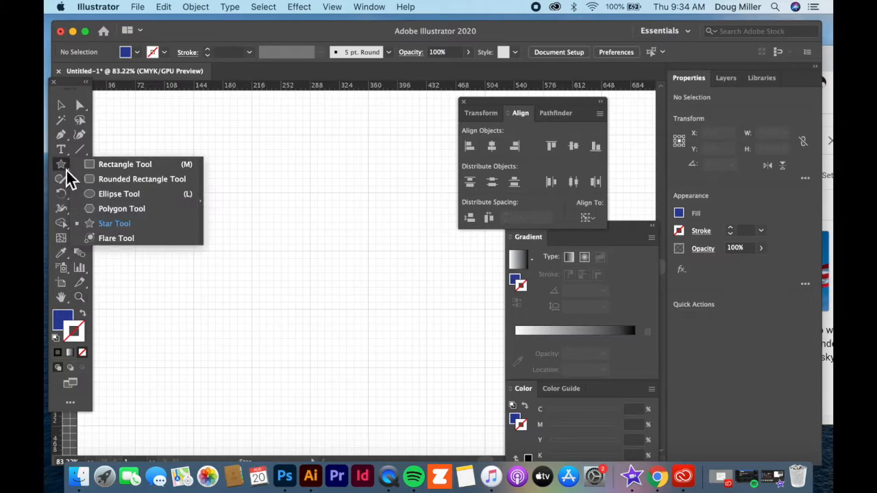
pyautogui.click(112, 165)
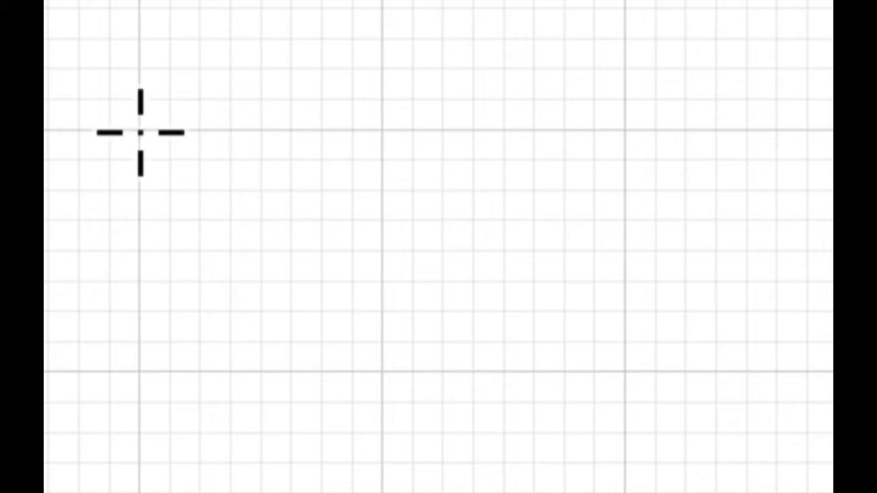
# - Drag out a large flag-shaped rectangle and reset it to white fill with black stroke
pyautogui.moveTo(137, 129); pyautogui.dragTo(392, 384)
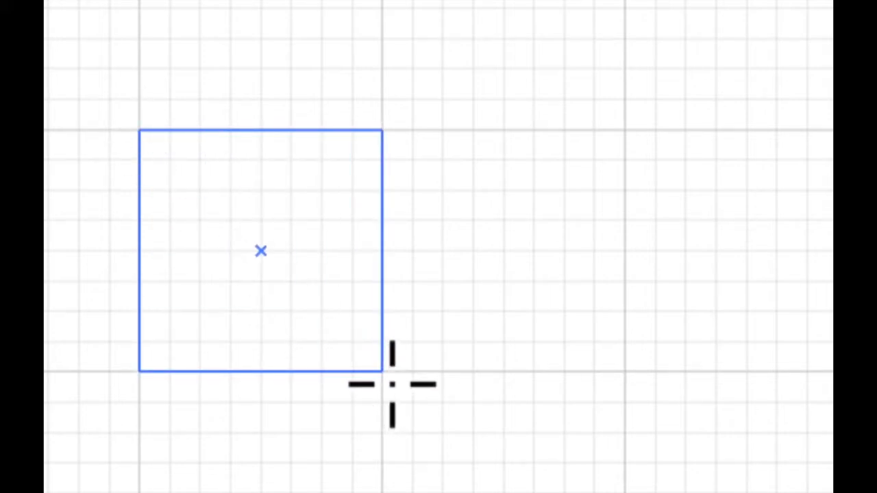
pyautogui.moveTo(392, 385); pyautogui.dragTo(431, 492)
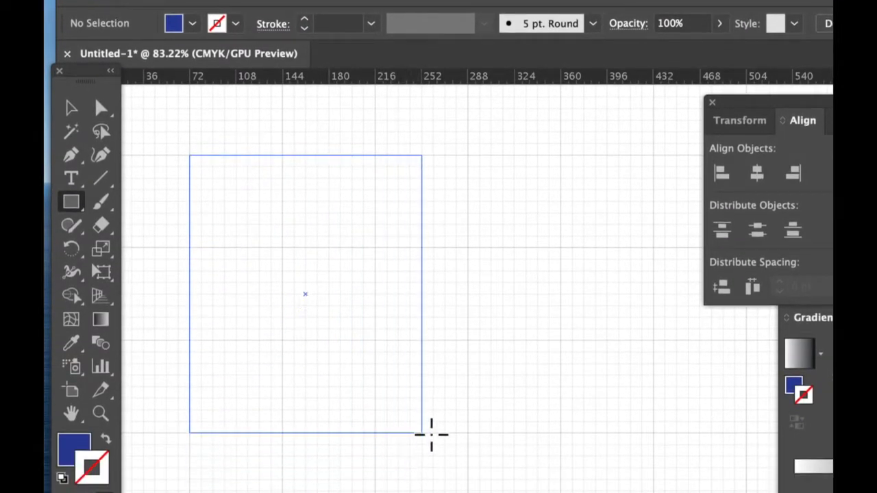
pyautogui.moveTo(431, 434); pyautogui.dragTo(659, 434)
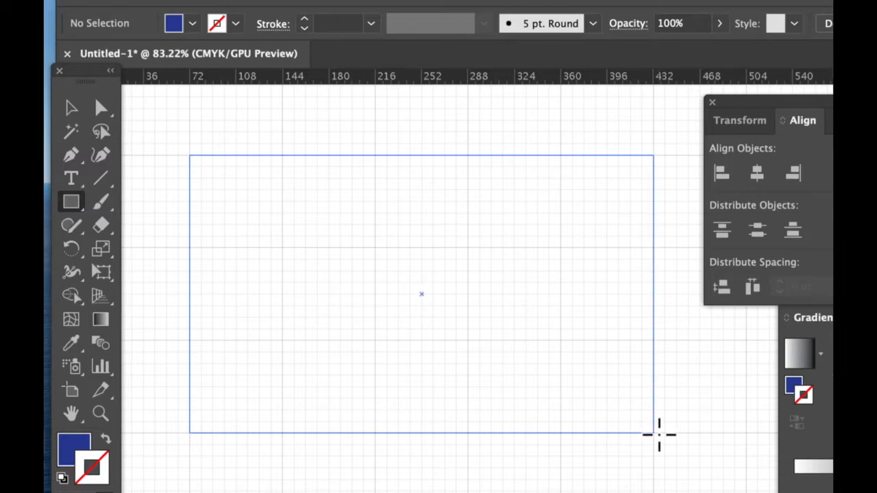
pyautogui.moveTo(659, 434); pyautogui.dragTo(658, 436)
pyautogui.moveTo(658, 437)
pyautogui.mouseDown()
pyautogui.moveTo(636, 421)
pyautogui.moveTo(653, 432)
pyautogui.mouseUp()
pyautogui.moveTo(653, 432)
pyautogui.mouseDown()
pyautogui.moveTo(623, 411)
pyautogui.moveTo(655, 423)
pyautogui.moveTo(654, 432)
pyautogui.mouseUp()
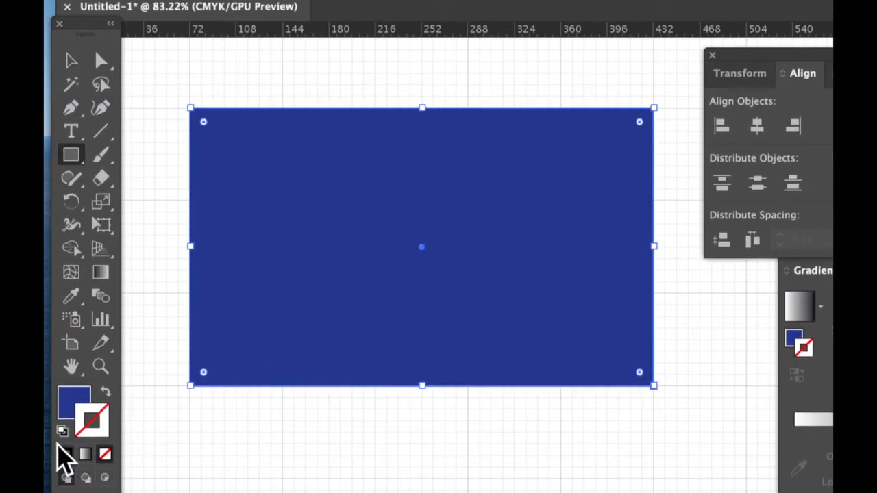
pyautogui.click(61, 431)
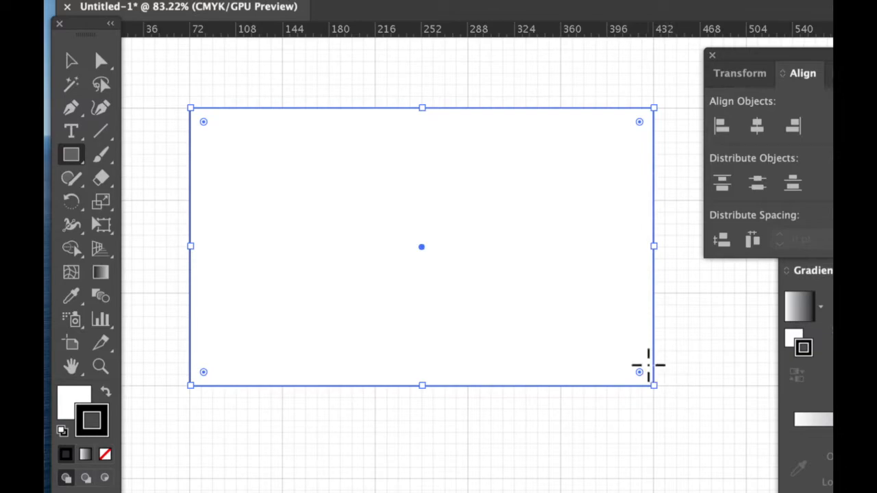
# - At 100% zoom, draw a thin 234 × 27 pt stripe rectangle below the flag
pyautogui.press('super+minus')
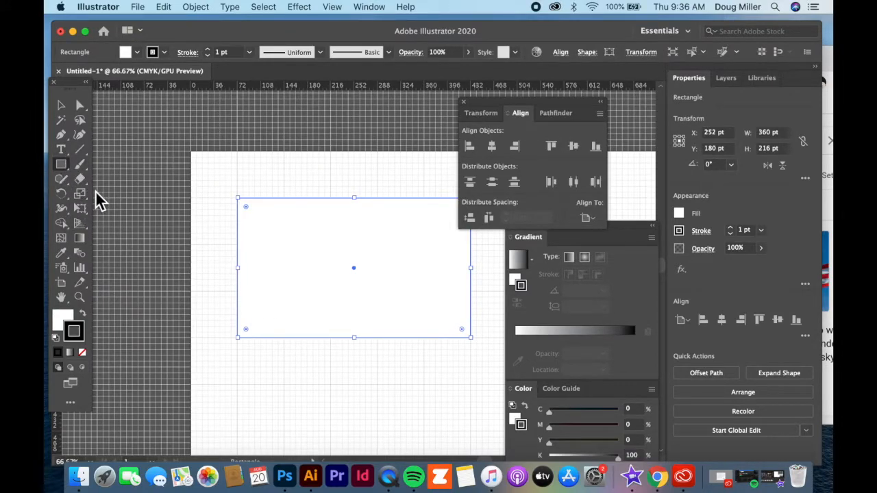
pyautogui.press('super+1')
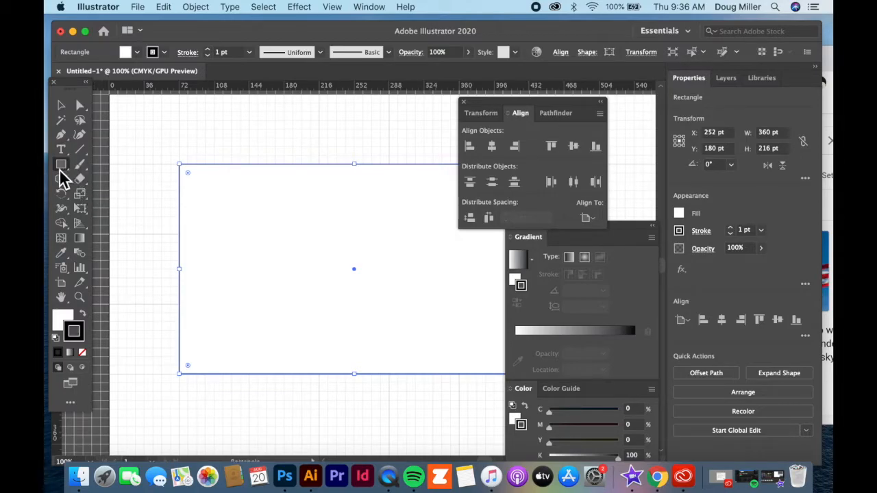
pyautogui.scroll(-5, 182, 199)
pyautogui.scroll(-6, 184, 212)
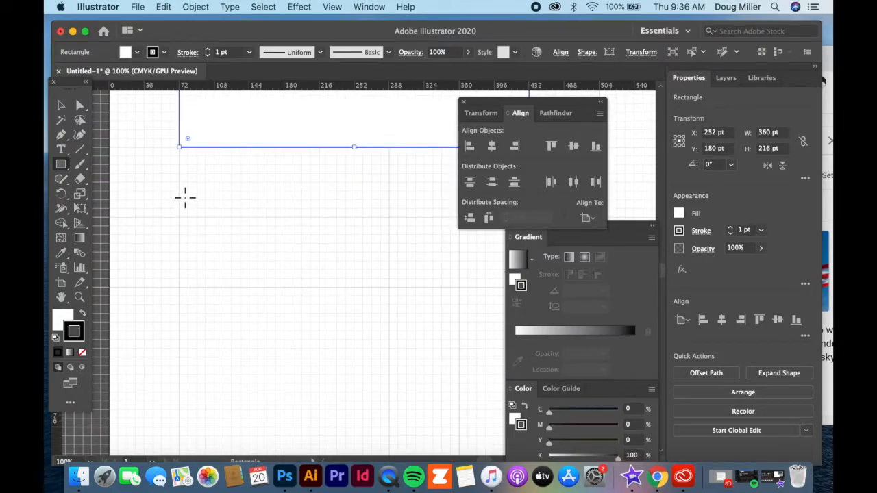
pyautogui.moveTo(179, 191); pyautogui.dragTo(409, 218)
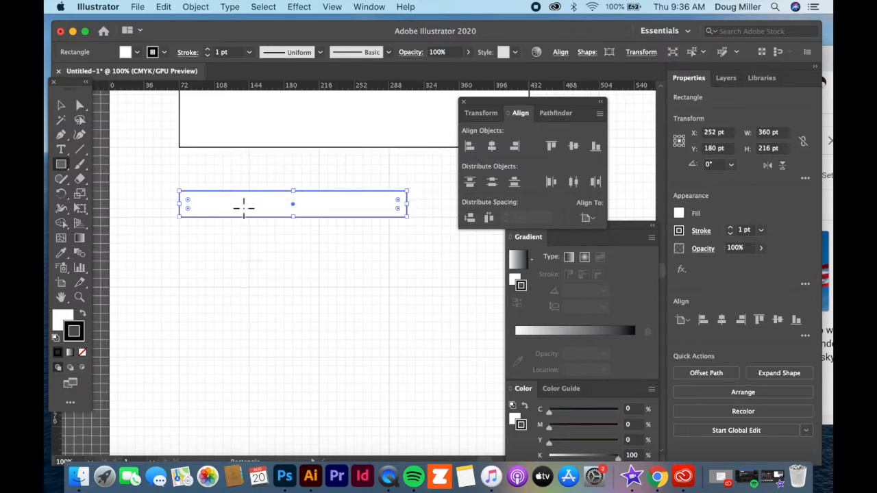
pyautogui.scroll(10, 250, 226)
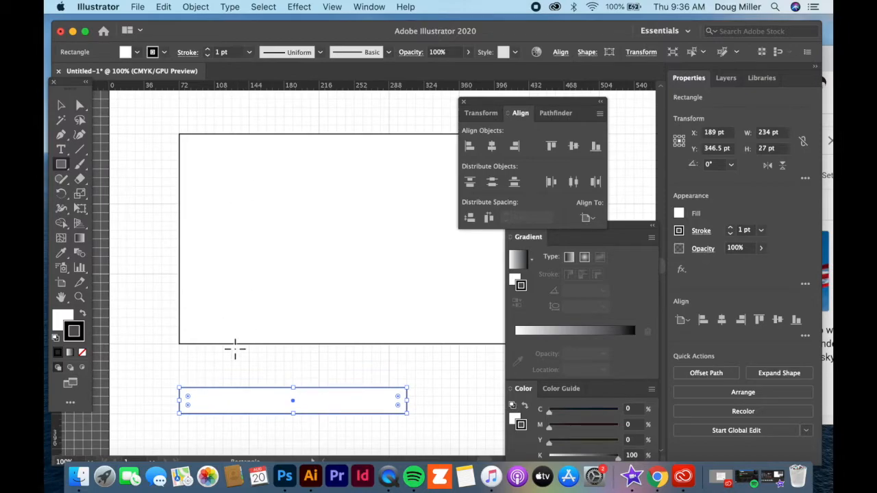
pyautogui.scroll(-3, 247, 387)
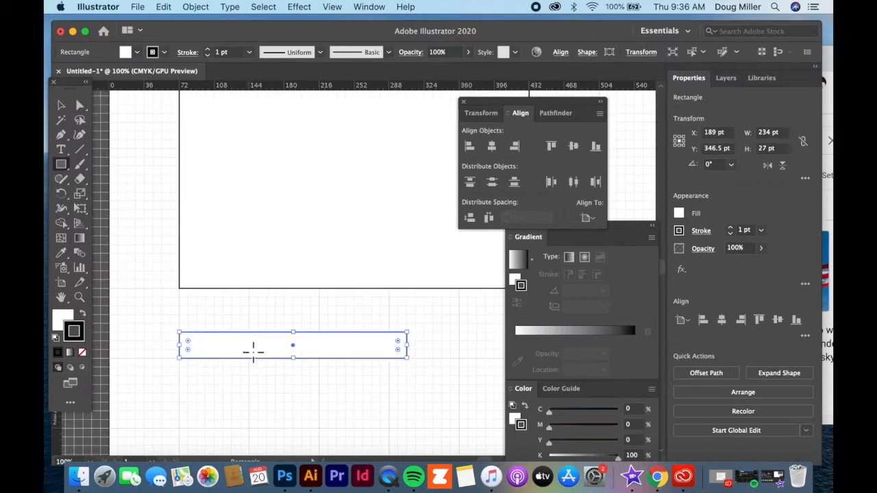
pyautogui.scroll(-1, 226, 348)
pyautogui.scroll(-2, 256, 338)
pyautogui.click(61, 106)
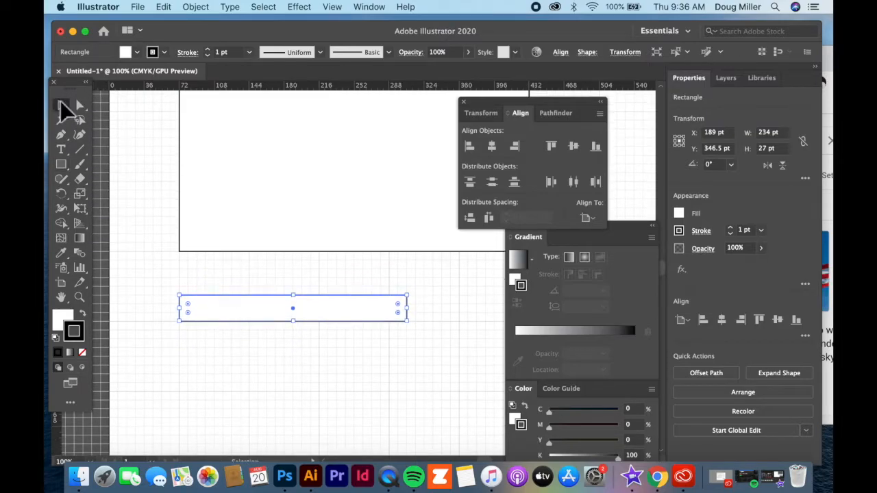
pyautogui.click(244, 372)
pyautogui.click(239, 319)
# - Duplicate the stripe into a flush stack of five and marquee-select all of them
pyautogui.press('a')
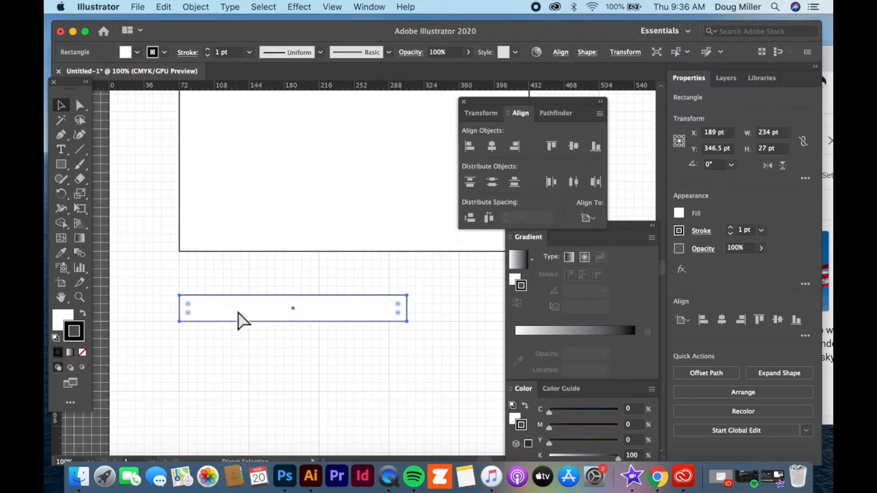
pyautogui.press('super+d')
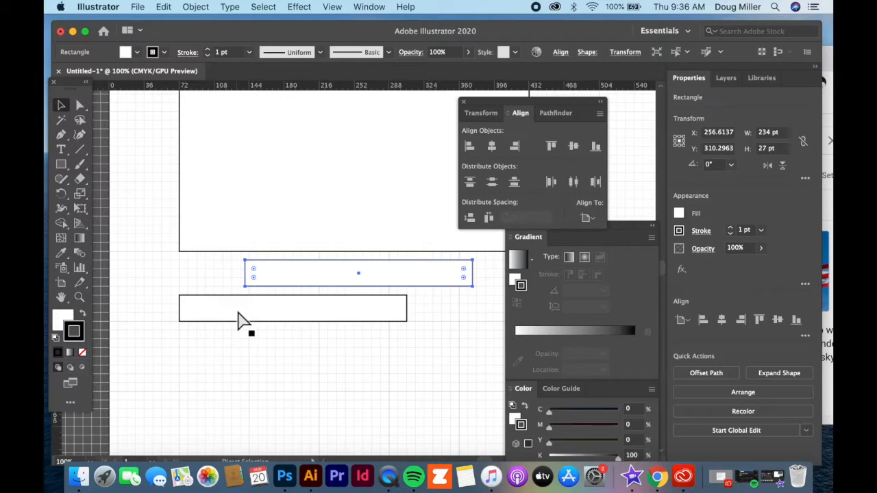
pyautogui.press('v')
pyautogui.moveTo(288, 282); pyautogui.dragTo(235, 336)
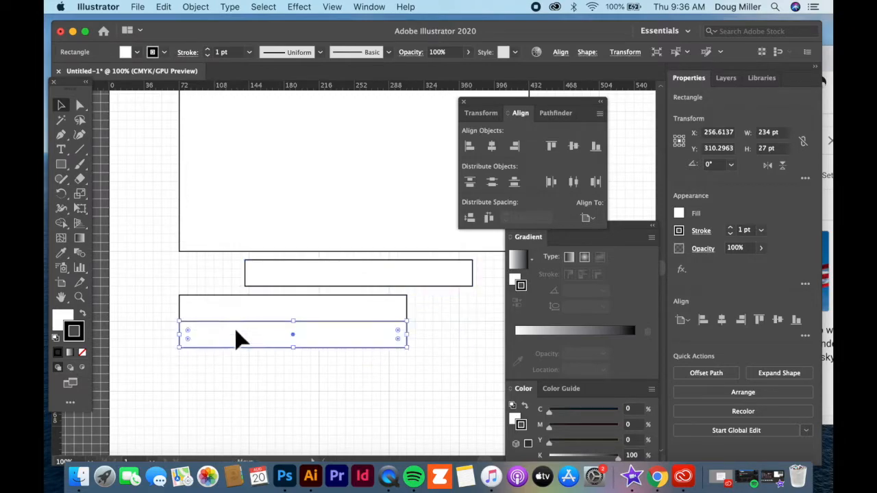
pyautogui.moveTo(308, 281); pyautogui.dragTo(254, 359)
pyautogui.moveTo(329, 280); pyautogui.dragTo(258, 395)
pyautogui.moveTo(323, 284); pyautogui.dragTo(251, 411)
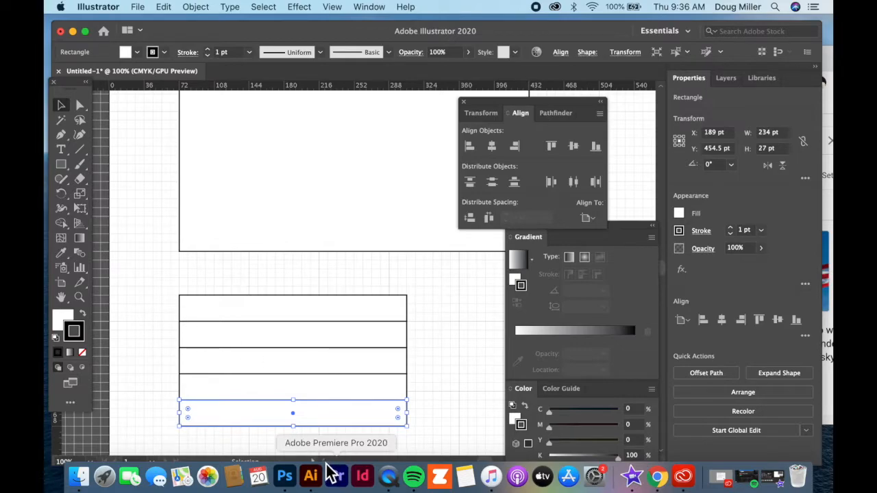
pyautogui.moveTo(147, 277); pyautogui.dragTo(446, 445)
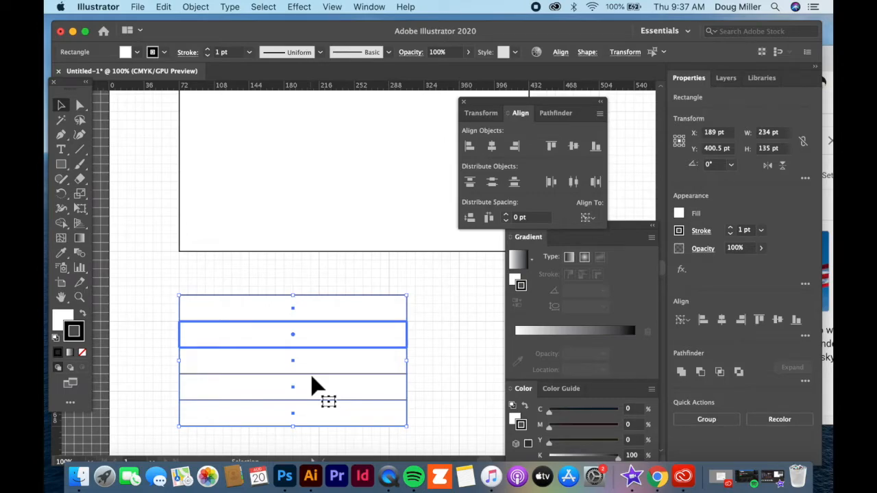
# - Group the five stripe rectangles together
pyautogui.press('a')
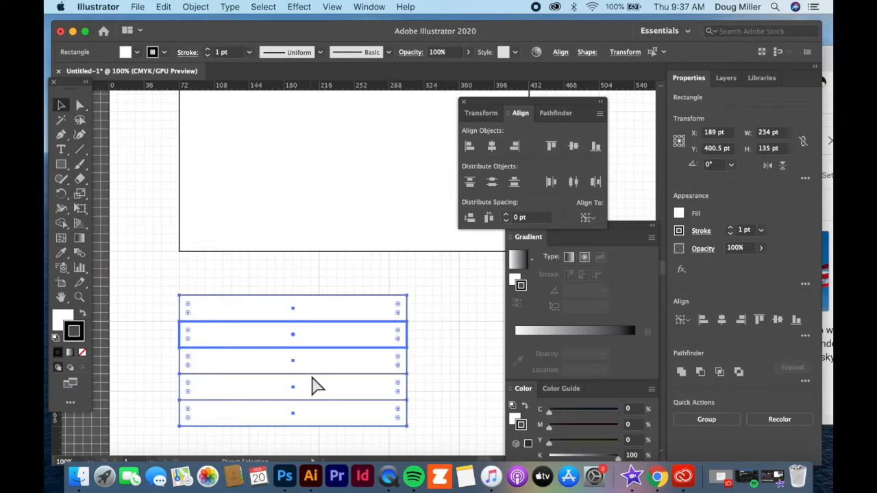
pyautogui.press('v')
pyautogui.press('super+g')
pyautogui.rightClick(347, 364)
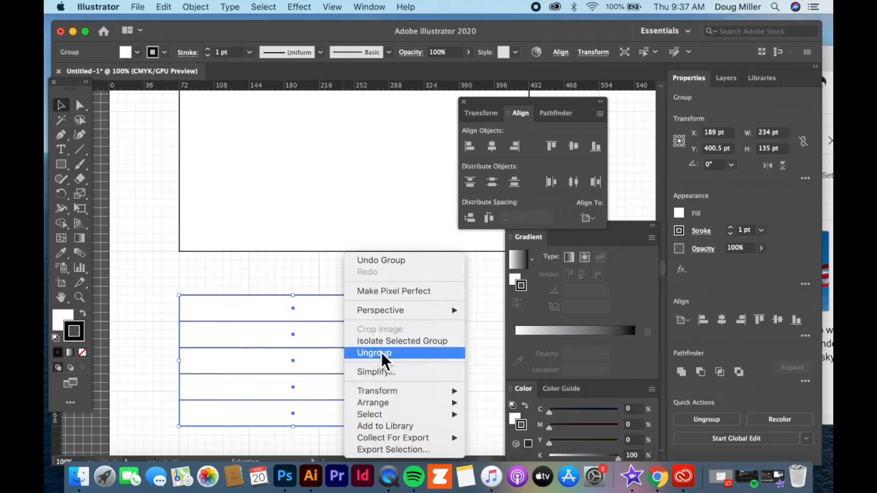
pyautogui.click(233, 301)
# - Move the stripe group into the flag outline and stretch it to 360 × 216 pt
pyautogui.moveTo(248, 310); pyautogui.dragTo(274, 152)
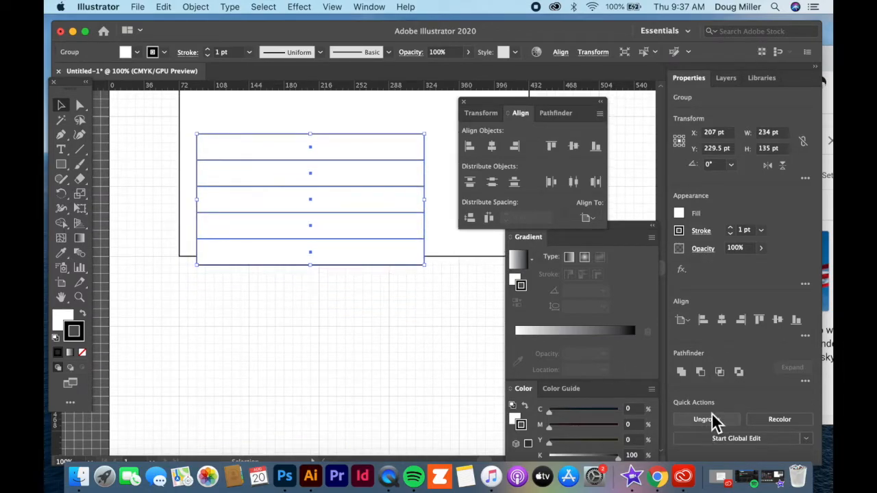
pyautogui.scroll(10, 251, 310)
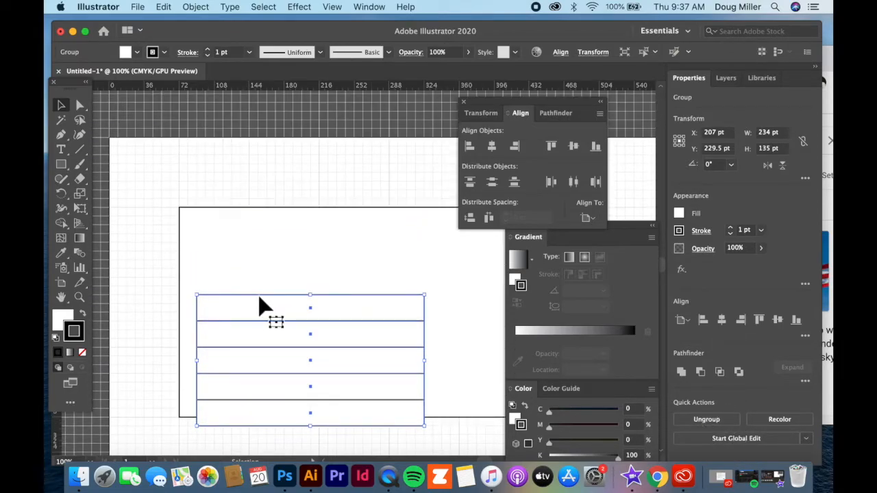
pyautogui.moveTo(261, 309); pyautogui.dragTo(243, 222)
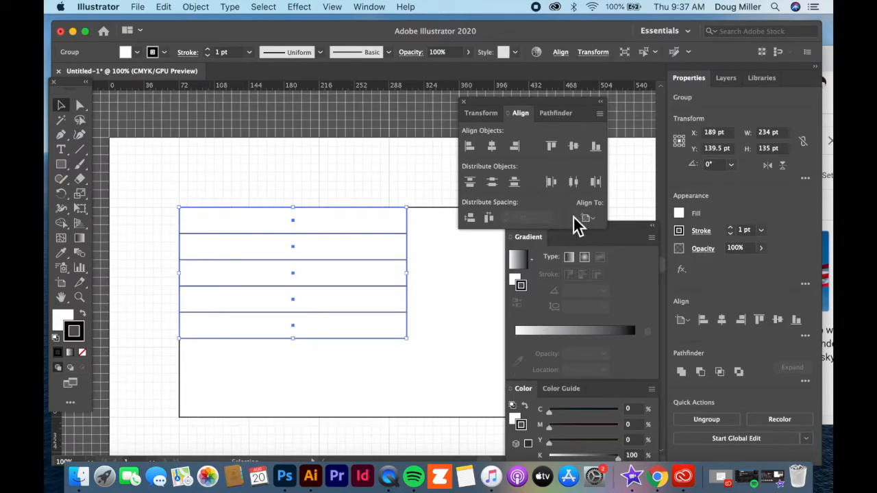
pyautogui.moveTo(446, 352); pyautogui.dragTo(366, 308)
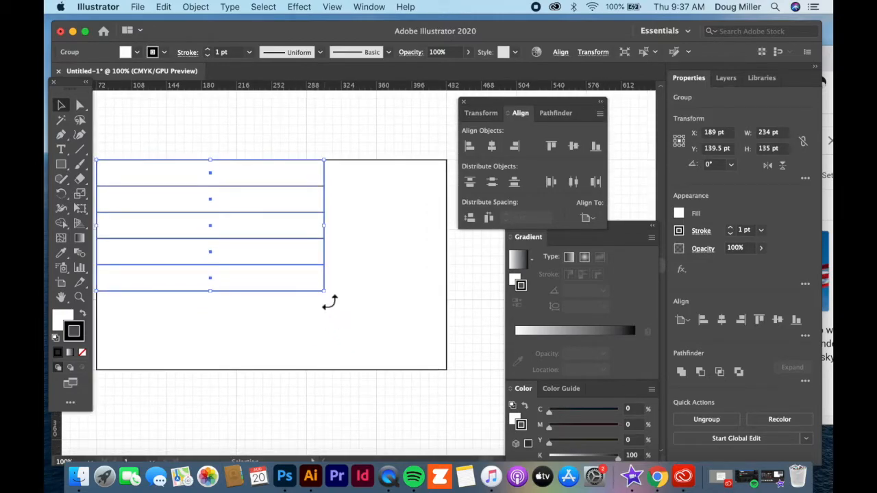
pyautogui.moveTo(326, 296); pyautogui.dragTo(446, 373)
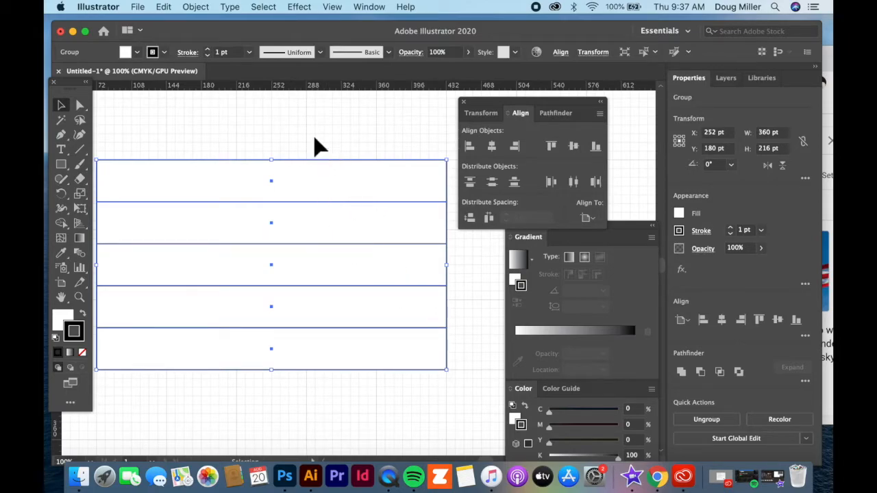
# - Try isolating the top stripe inside the group with the Direct Selection tool
pyautogui.click(226, 135)
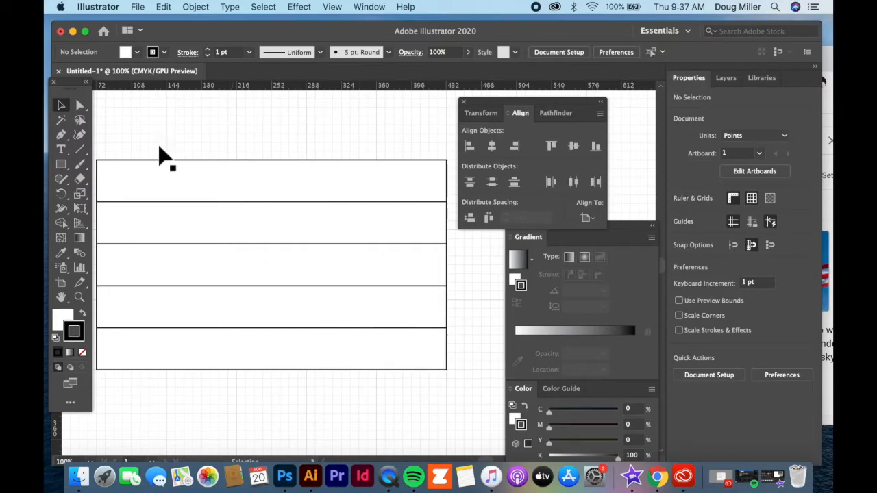
pyautogui.click(80, 106)
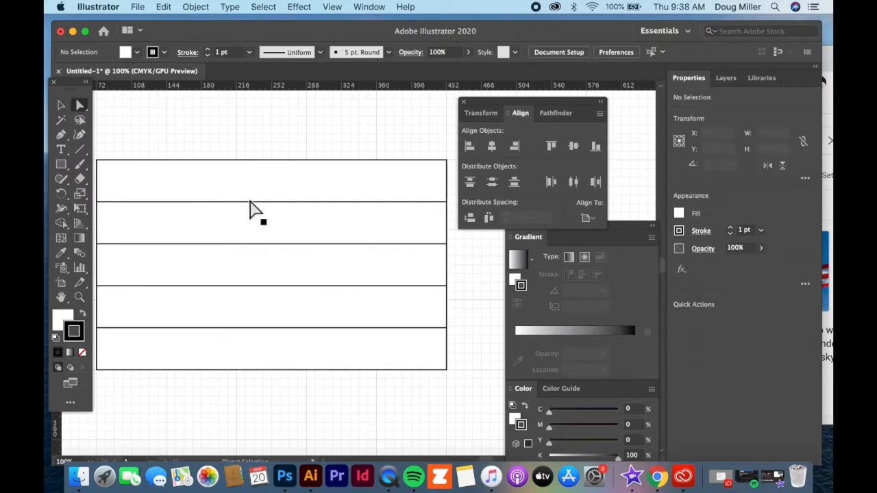
pyautogui.click(346, 196)
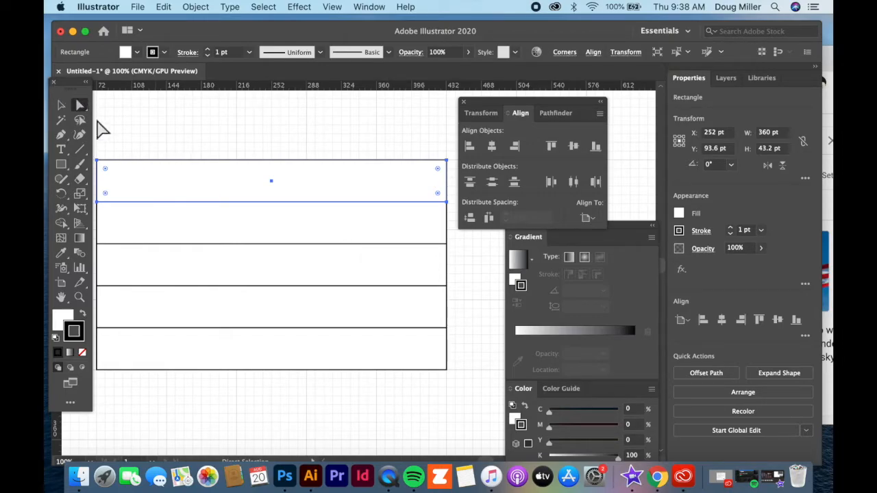
pyautogui.click(61, 105)
pyautogui.click(190, 152)
pyautogui.click(207, 194)
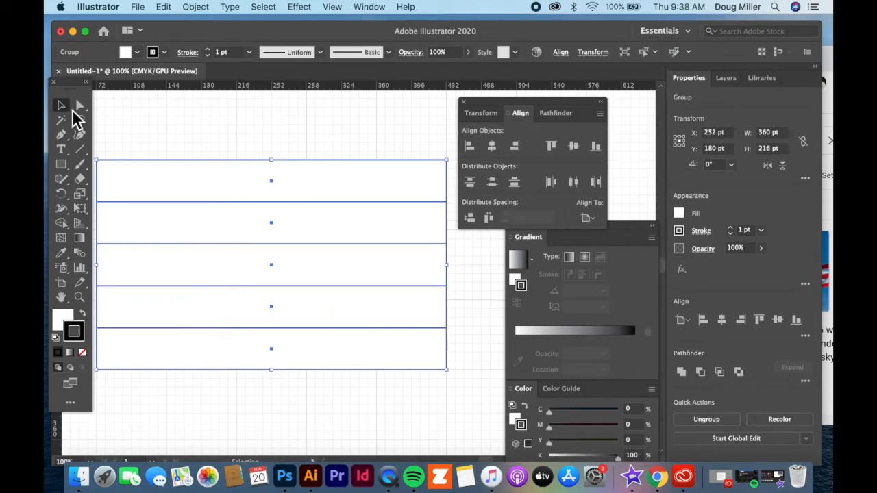
pyautogui.click(80, 105)
pyautogui.click(309, 135)
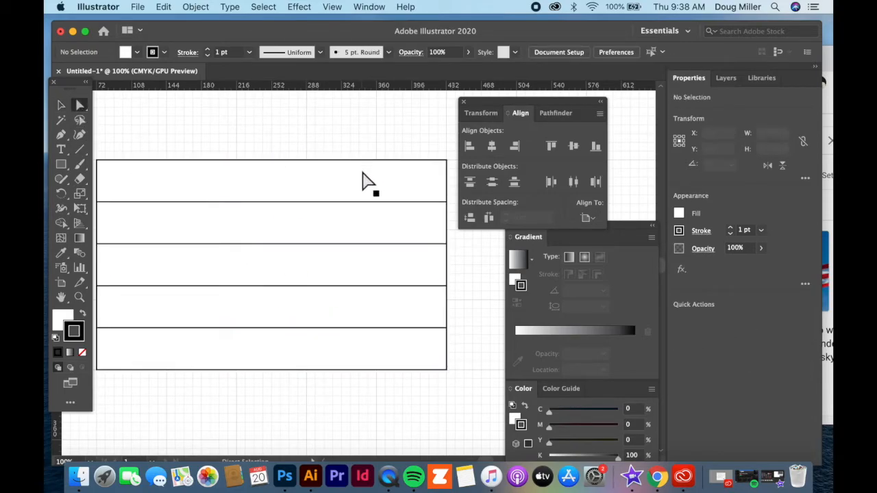
pyautogui.click(364, 181)
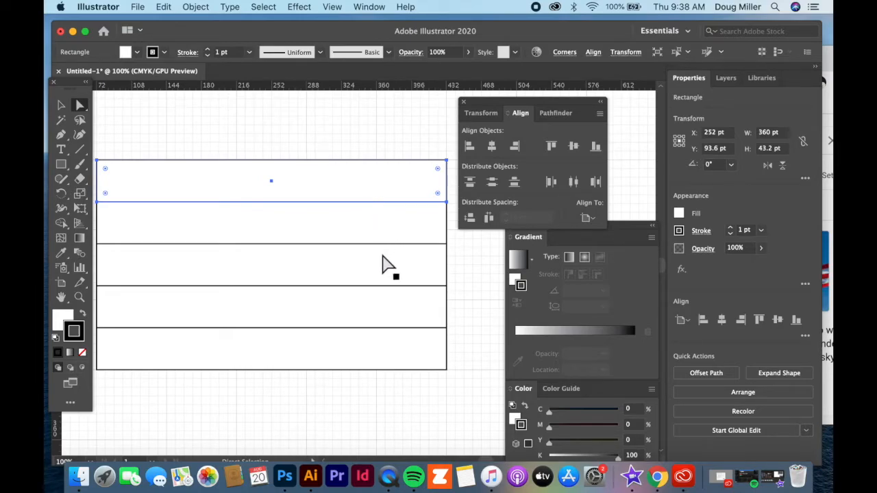
# - Select only the first, third and fifth stripes of the group
pyautogui.press('v')
pyautogui.click(387, 272)
pyautogui.press('a')
pyautogui.click(372, 147)
pyautogui.click(374, 174)
pyautogui.keyDown('shift'); pyautogui.click(402, 264); pyautogui.keyUp('shift')
pyautogui.keyDown('shift'); pyautogui.click(396, 351); pyautogui.keyUp('shift')
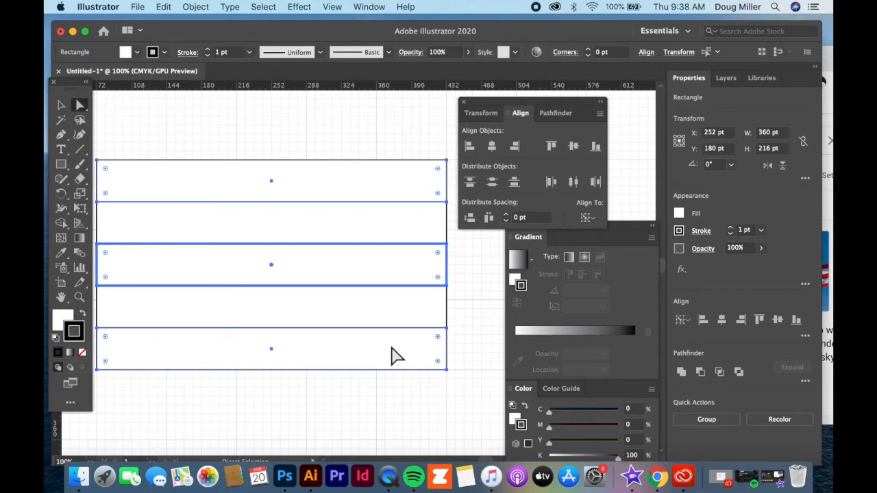
# - Fill the selected stripes with deep blue #0023EF in the Color Picker
pyautogui.doubleClick(63, 321)
pyautogui.click(367, 250)
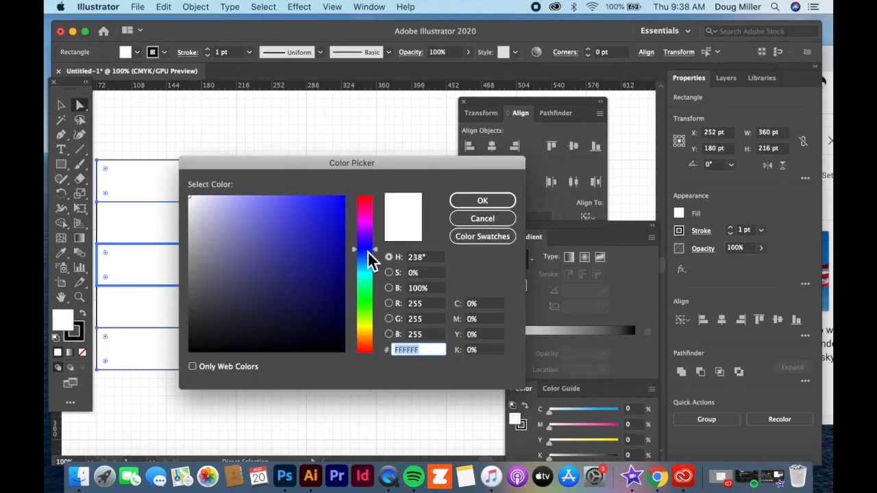
pyautogui.moveTo(313, 253); pyautogui.dragTo(361, 210)
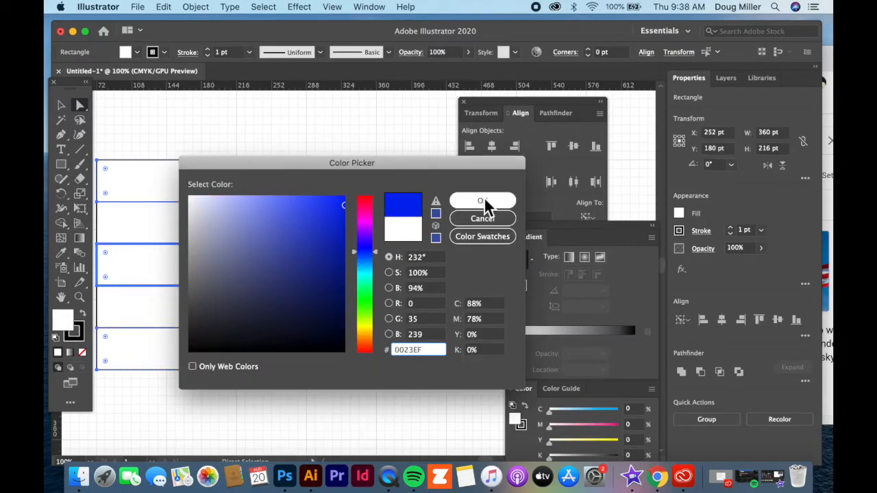
pyautogui.click(483, 200)
pyautogui.click(299, 129)
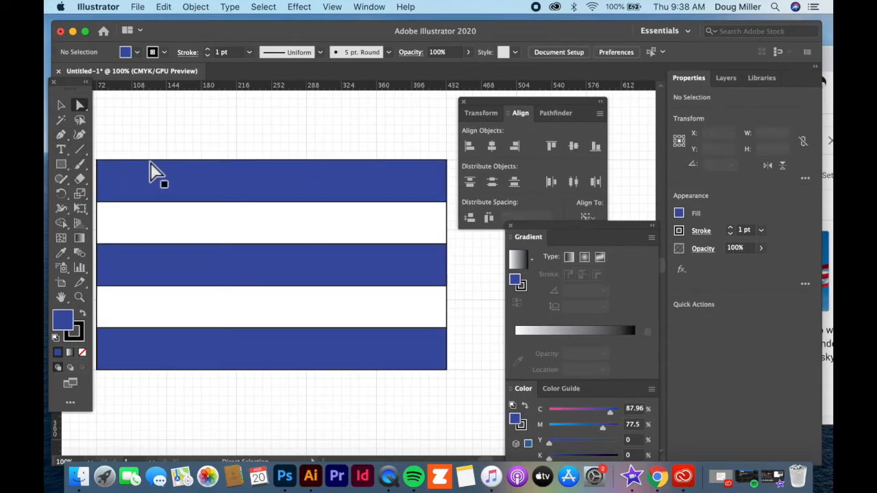
# - Draw a closed Pen triangle from the flag's left corners to the middle stripe
pyautogui.click(62, 166)
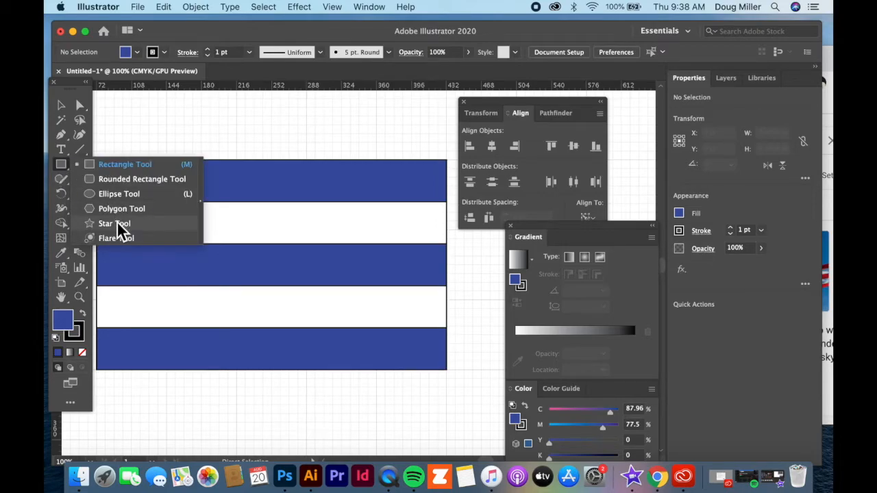
pyautogui.click(59, 135)
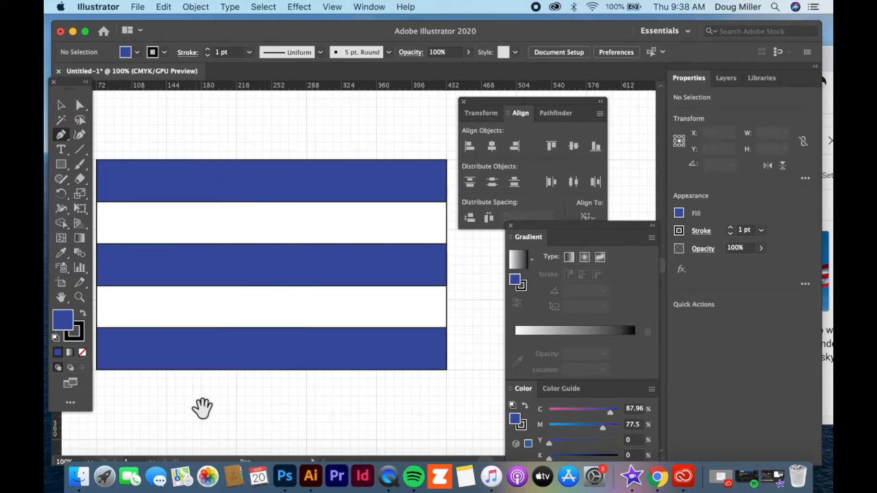
pyautogui.moveTo(202, 409); pyautogui.dragTo(272, 413)
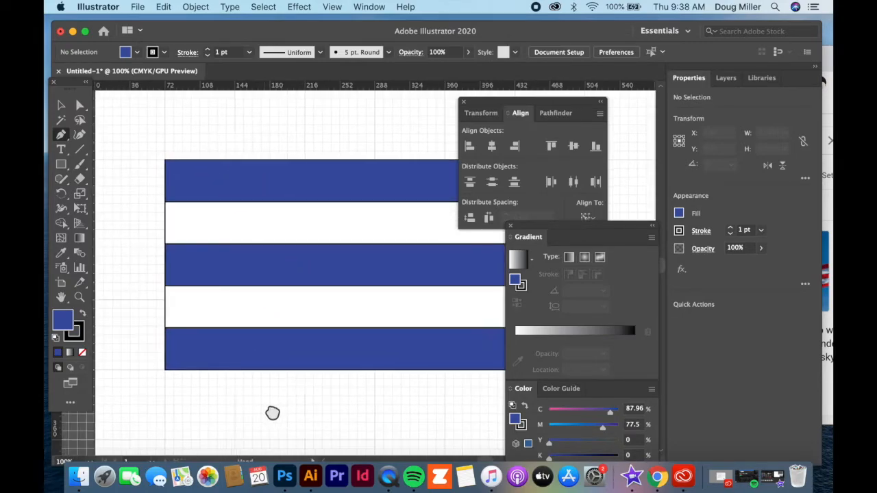
pyautogui.click(166, 162)
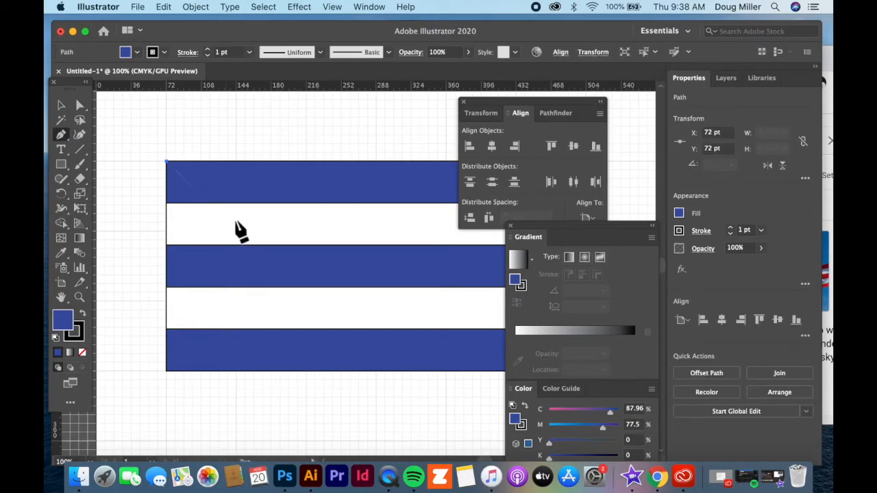
pyautogui.click(333, 266)
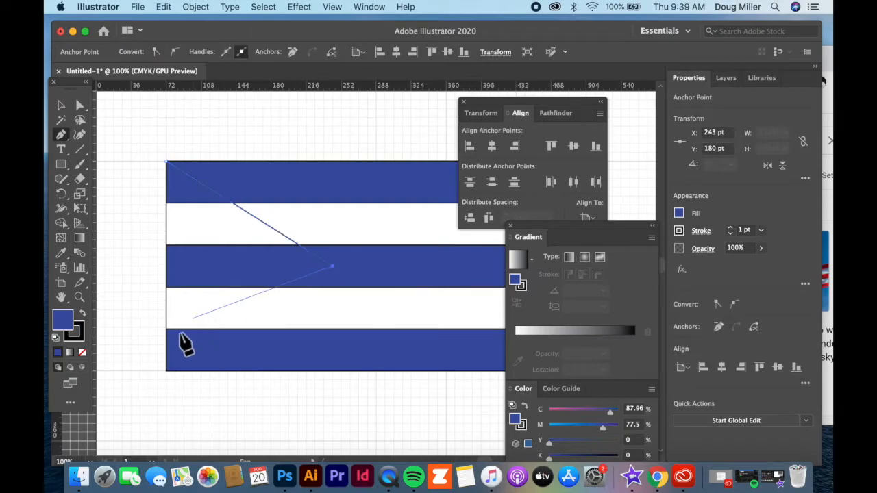
pyautogui.click(167, 372)
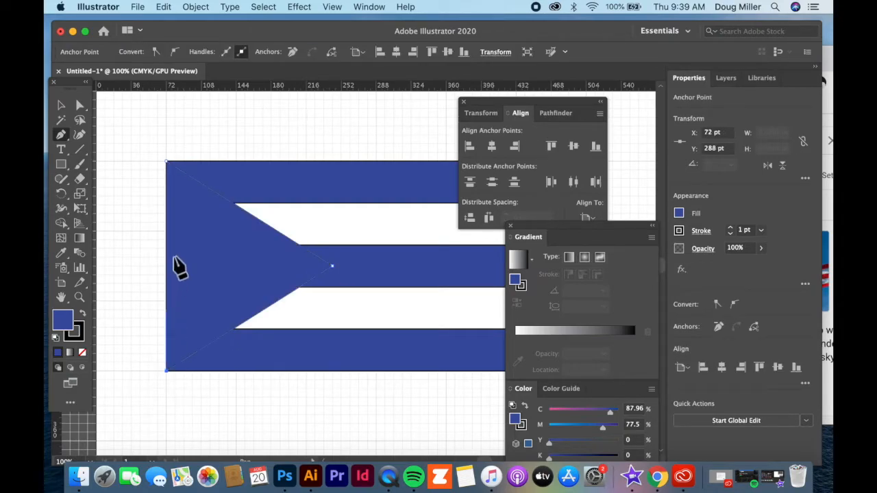
pyautogui.click(166, 163)
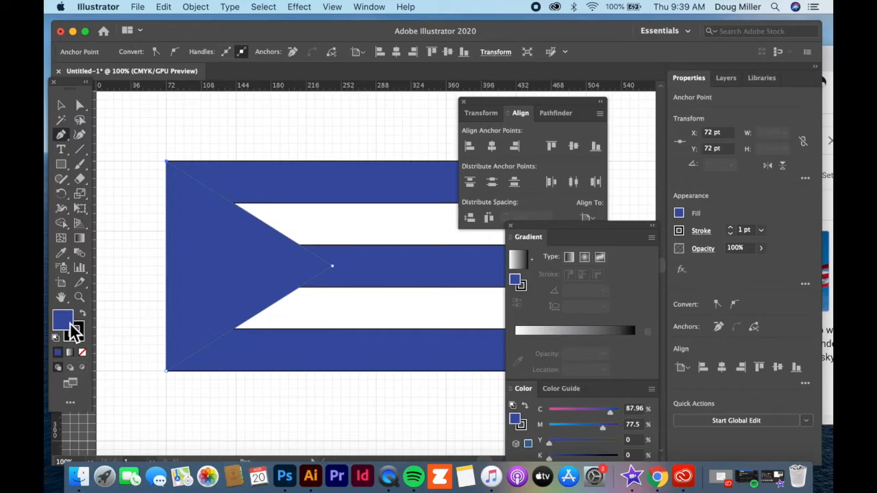
# - Fill the triangle with red and deselect it
pyautogui.doubleClick(69, 324)
pyautogui.click(363, 293)
pyautogui.moveTo(365, 317); pyautogui.dragTo(368, 356)
pyautogui.click(487, 203)
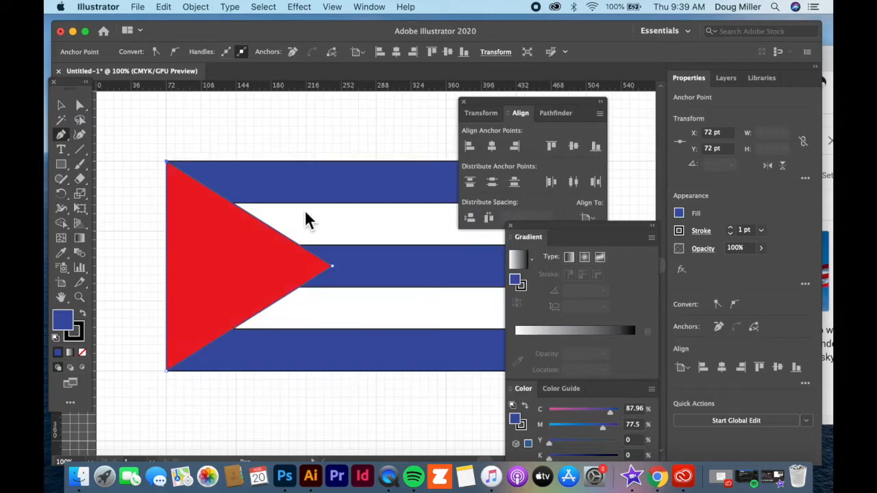
pyautogui.click(61, 105)
pyautogui.click(226, 113)
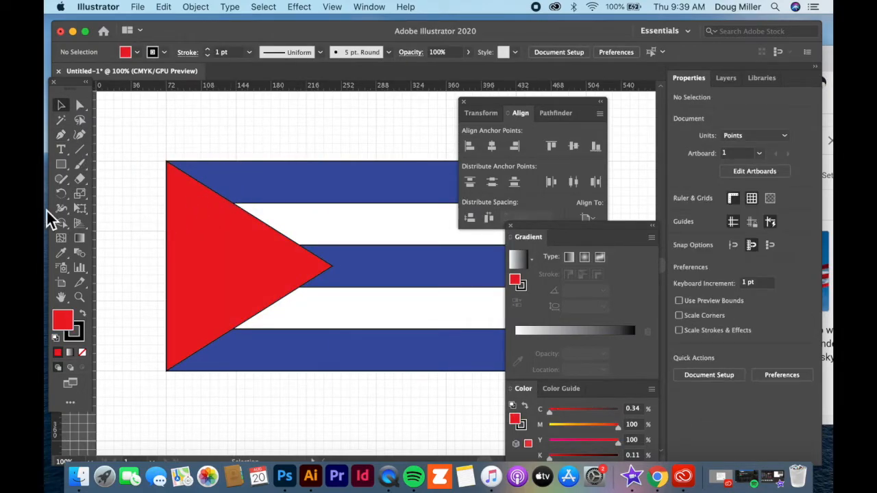
pyautogui.moveTo(59, 166); pyautogui.dragTo(82, 166)
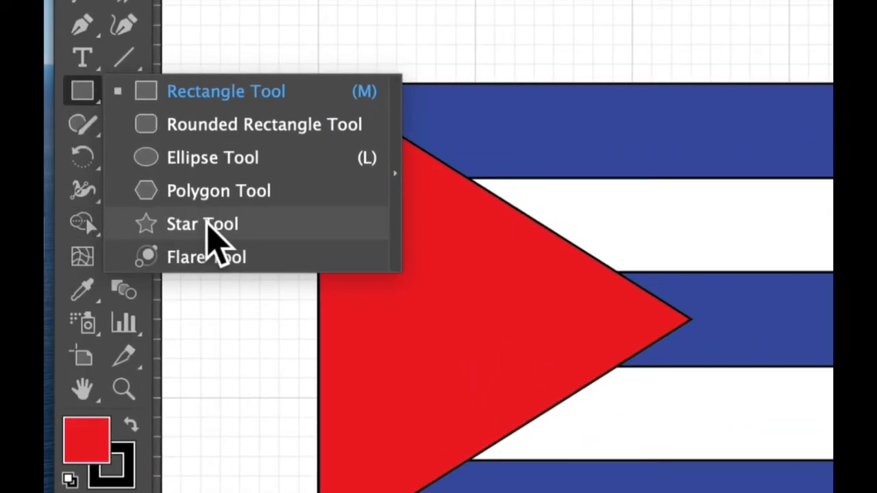
# - Draw a straight-shouldered five-pointed star and reset it to white fill, black stroke
pyautogui.click(207, 226)
pyautogui.moveTo(418, 362); pyautogui.dragTo(411, 261)
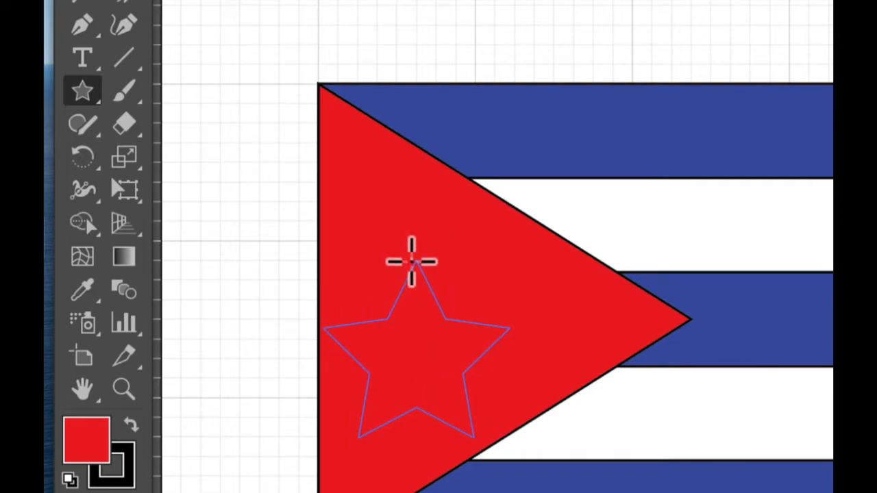
pyautogui.moveTo(411, 261)
pyautogui.mouseDown()
pyautogui.moveTo(426, 290)
pyautogui.moveTo(411, 272)
pyautogui.mouseUp()
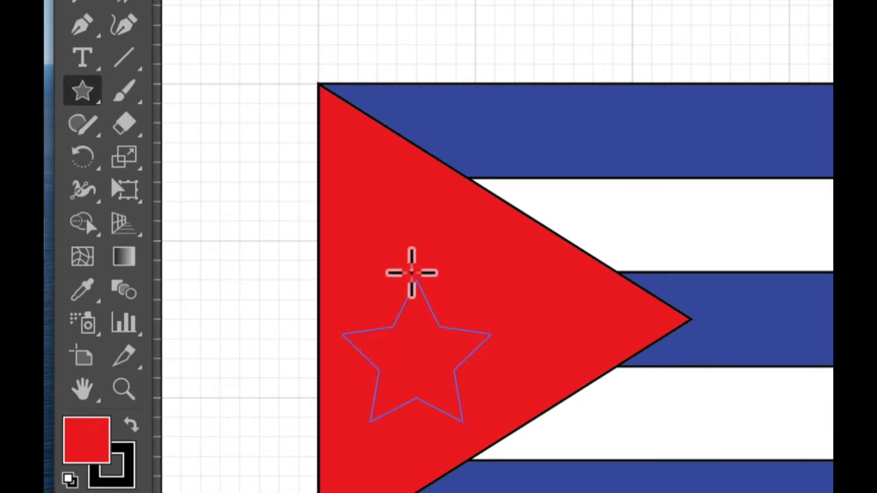
pyautogui.press('alt')
pyautogui.moveTo(411, 273); pyautogui.dragTo(411, 273)
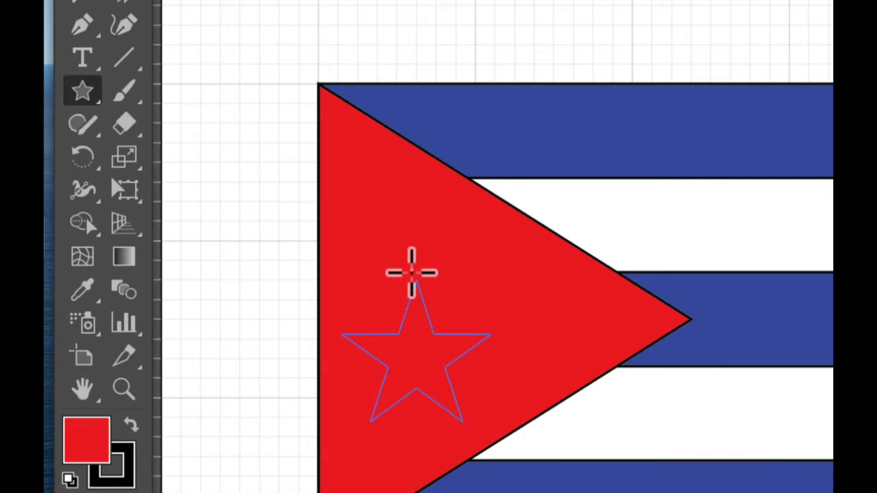
pyautogui.moveTo(411, 272); pyautogui.dragTo(411, 270)
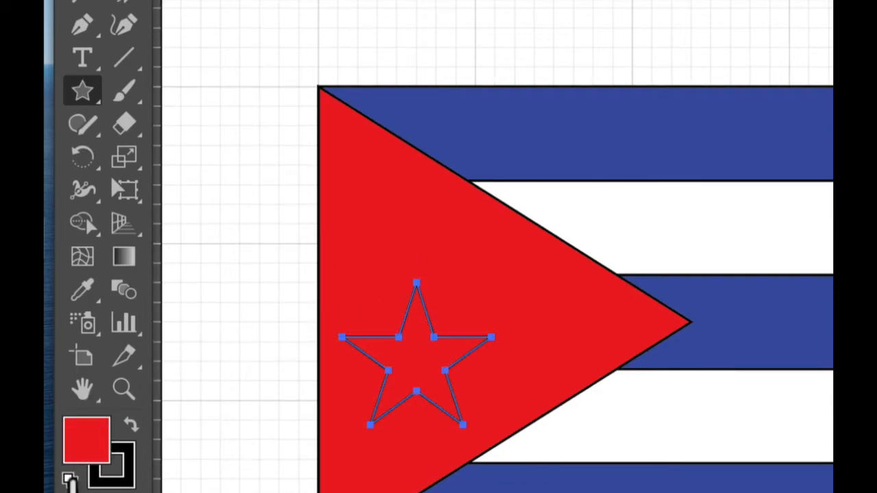
pyautogui.click(69, 480)
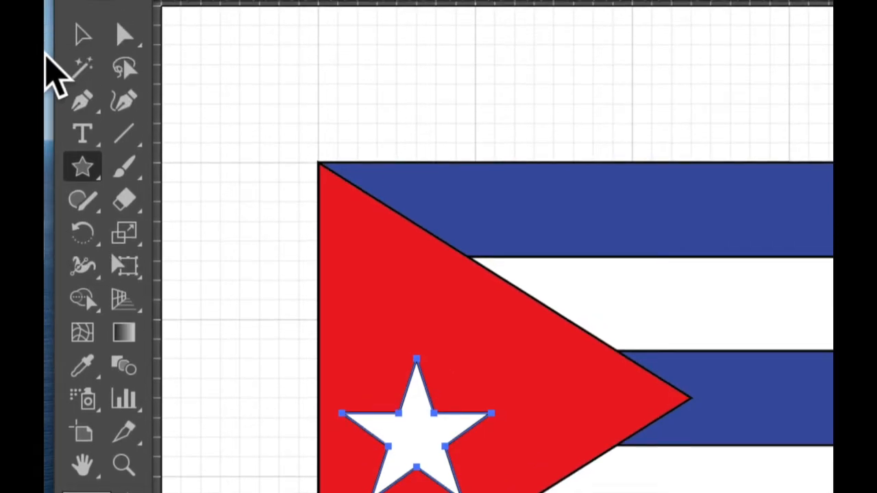
# - Move the star into the red triangle and fit the whole flag in the window
pyautogui.click(82, 35)
pyautogui.click(287, 142)
pyautogui.moveTo(401, 434); pyautogui.dragTo(433, 378)
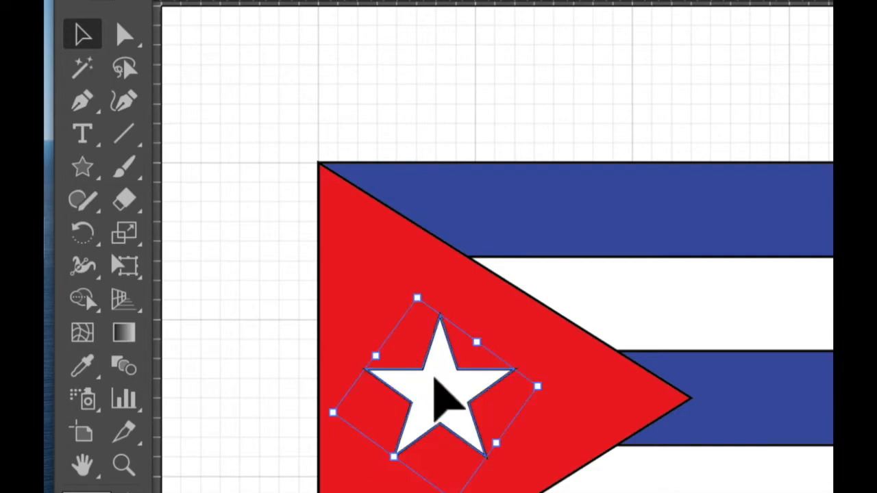
pyautogui.scroll(-3, 277, 349)
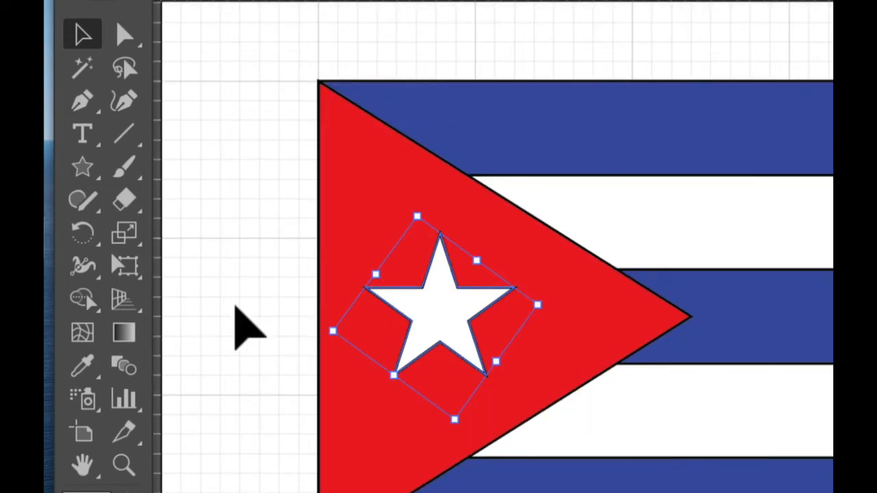
pyautogui.hotkey('ctrl', '-')
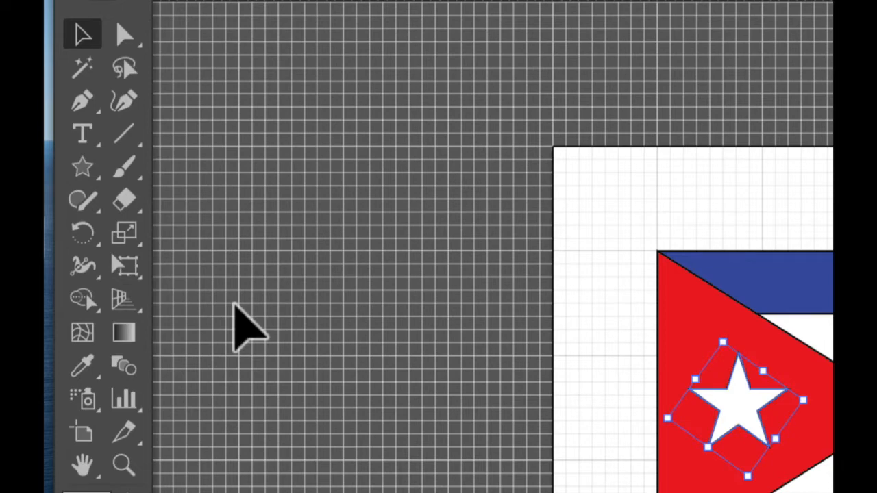
pyautogui.hotkey('ctrl', '0')
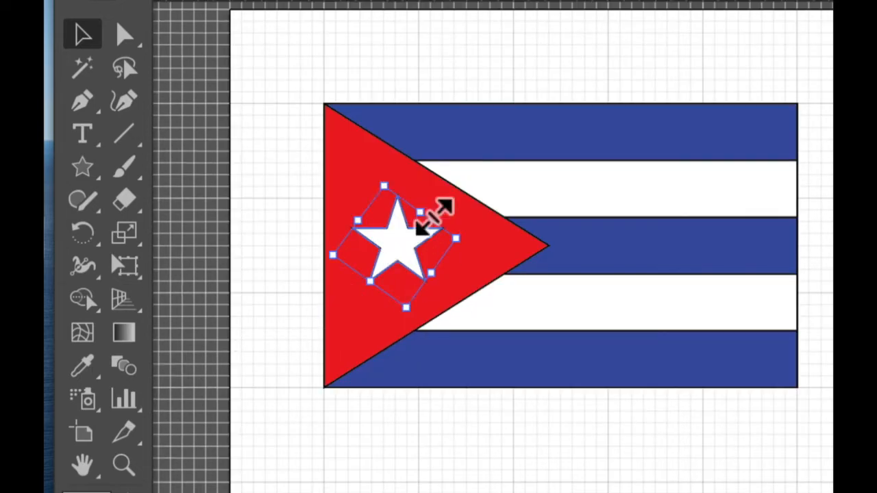
pyautogui.click(273, 259)
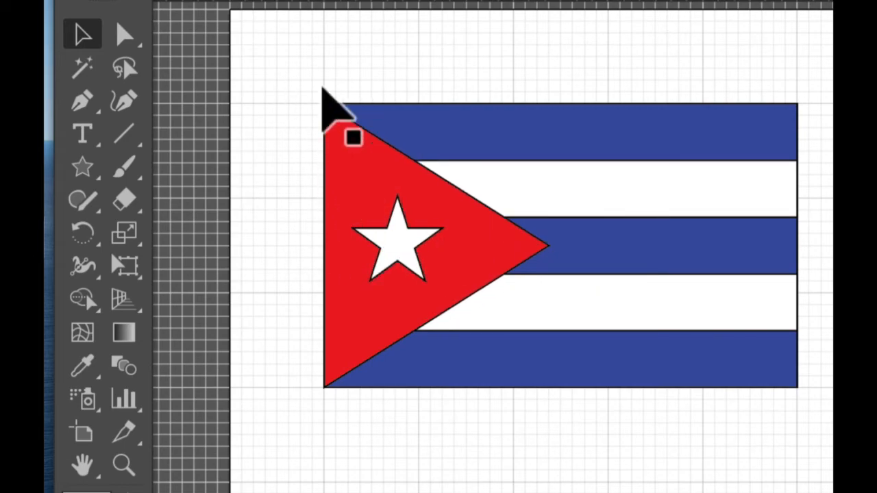
# - Set the stroke of every flag shape to None
pyautogui.moveTo(294, 73); pyautogui.dragTo(812, 423)
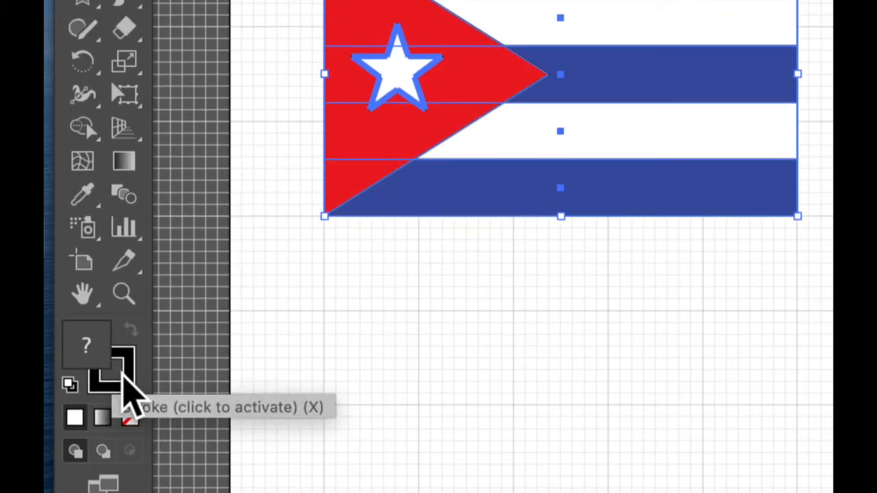
pyautogui.click(123, 376)
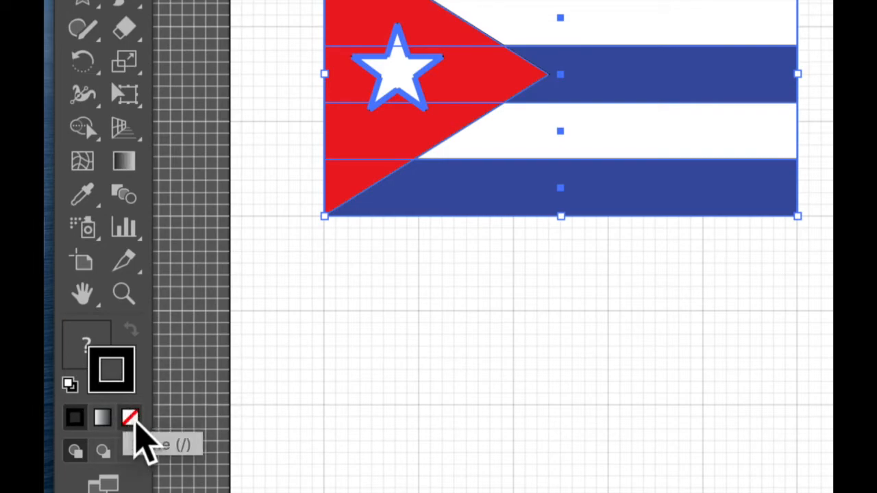
pyautogui.click(131, 418)
pyautogui.click(579, 301)
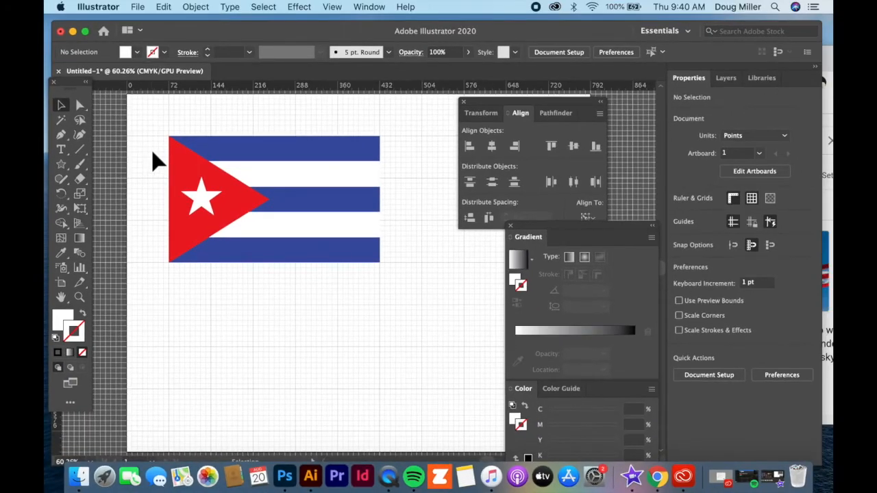
# - Copy and paste the ungrouped flag below, then delete that trial copy
pyautogui.click(61, 104)
pyautogui.moveTo(151, 121); pyautogui.dragTo(416, 293)
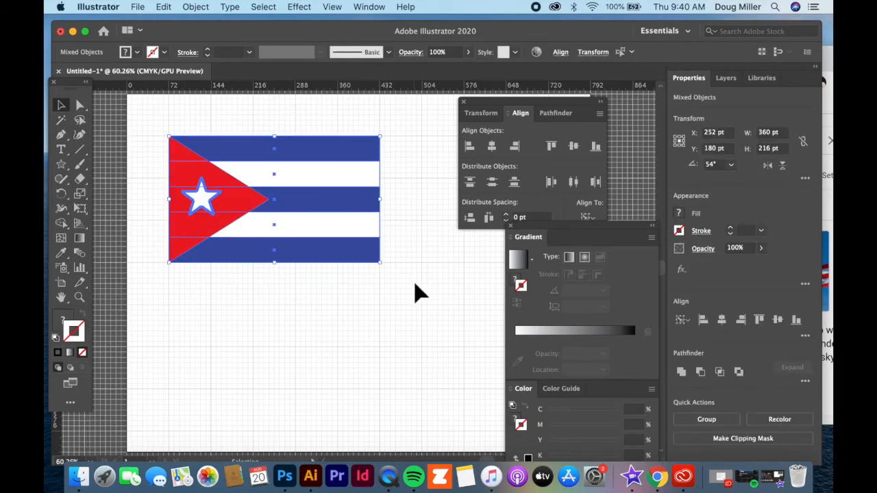
pyautogui.press('super+c')
pyautogui.press('super+v')
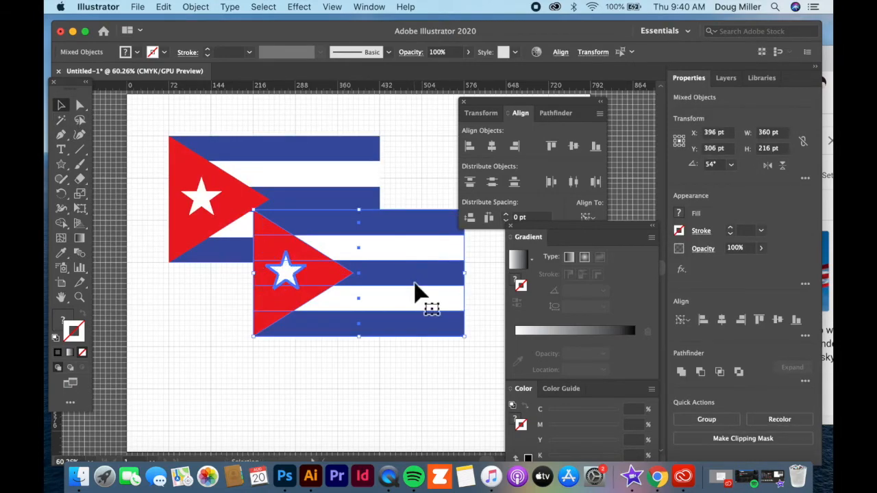
pyautogui.moveTo(385, 237); pyautogui.dragTo(309, 298)
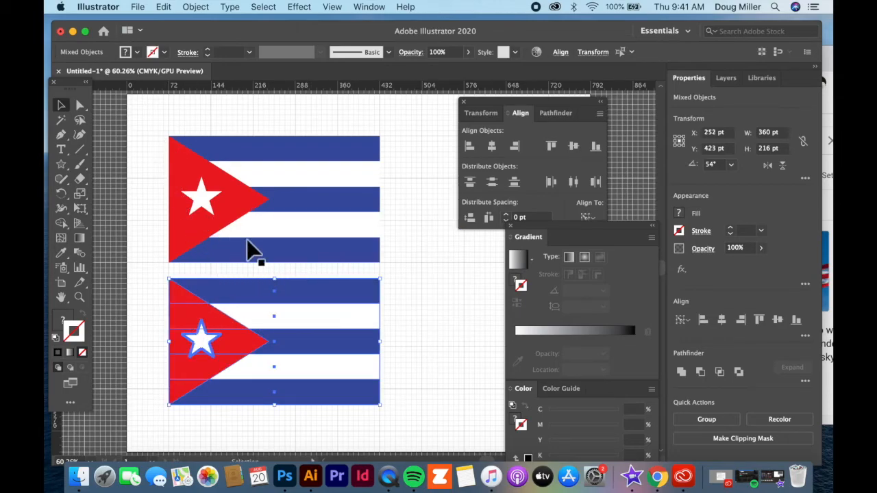
pyautogui.press('Delete')
# - Group the flag, paste a copy and place it below the original at X 252, Y 441 pt
pyautogui.moveTo(150, 124); pyautogui.dragTo(423, 289)
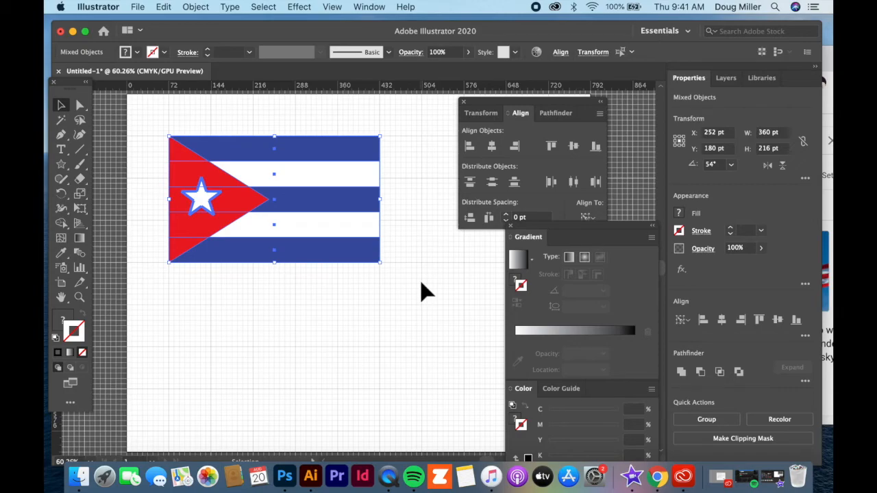
pyautogui.press('super+g')
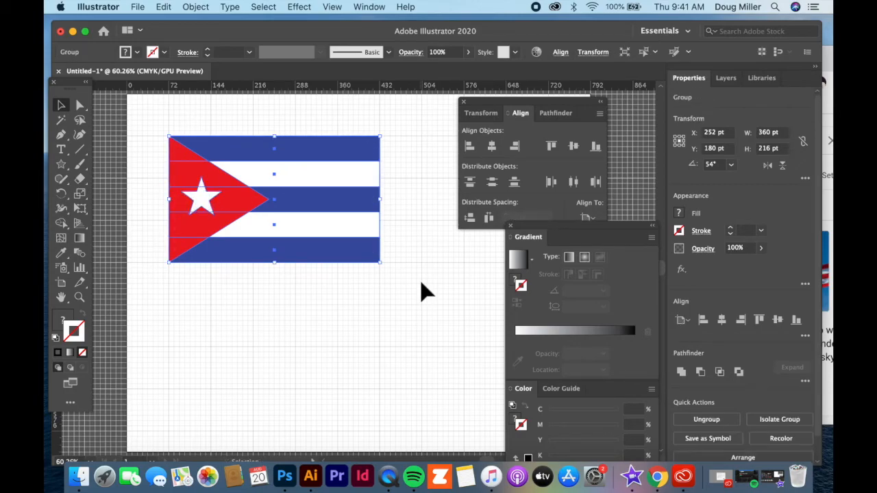
pyautogui.press('super+c')
pyautogui.press('super+v')
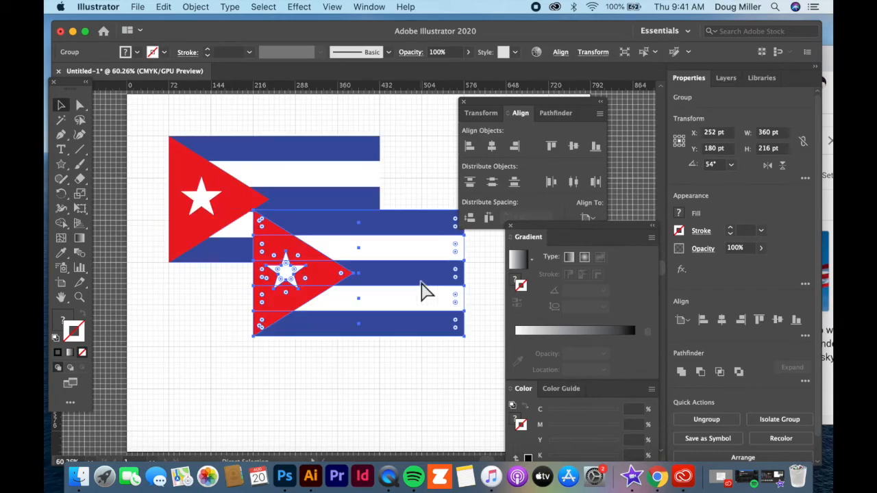
pyautogui.click(430, 199)
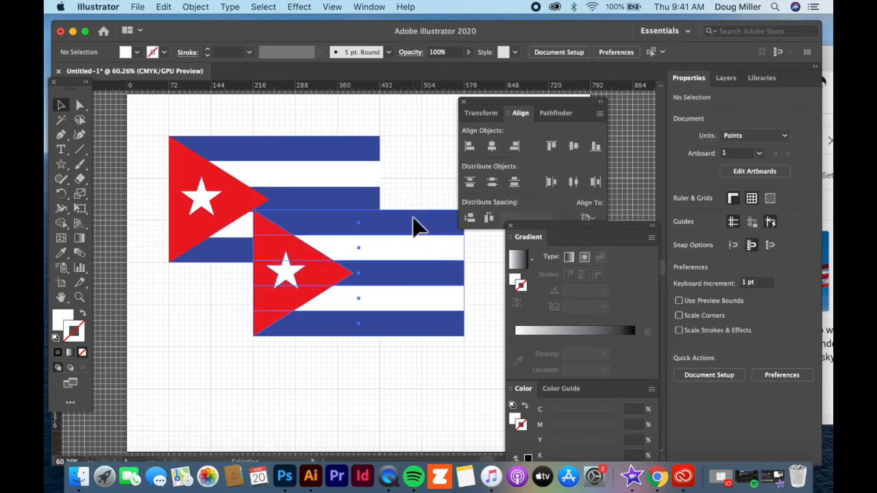
pyautogui.click(418, 228)
pyautogui.moveTo(418, 228); pyautogui.dragTo(327, 307)
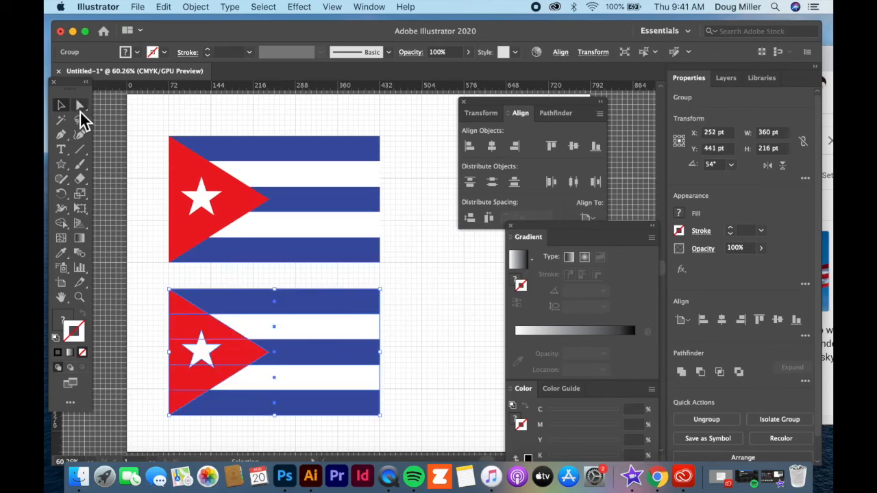
# - Select the lower flag's three blue stripes and eyedrop red onto them
pyautogui.click(80, 108)
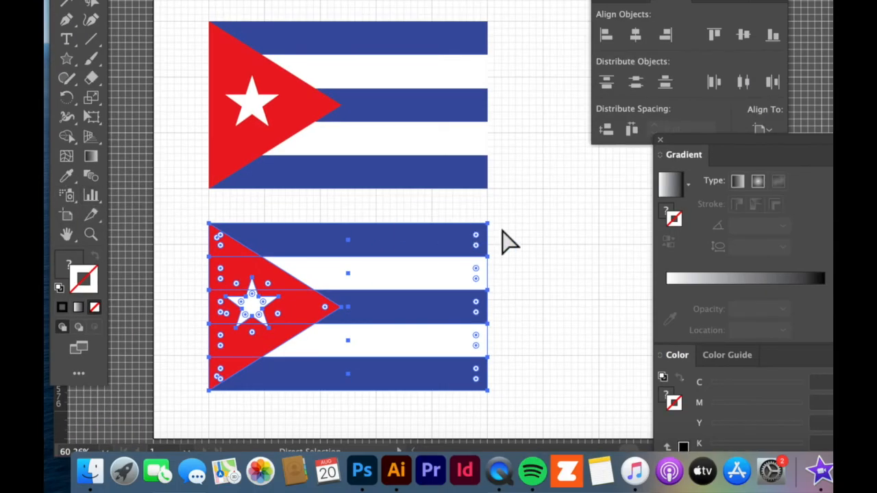
pyautogui.click(512, 240)
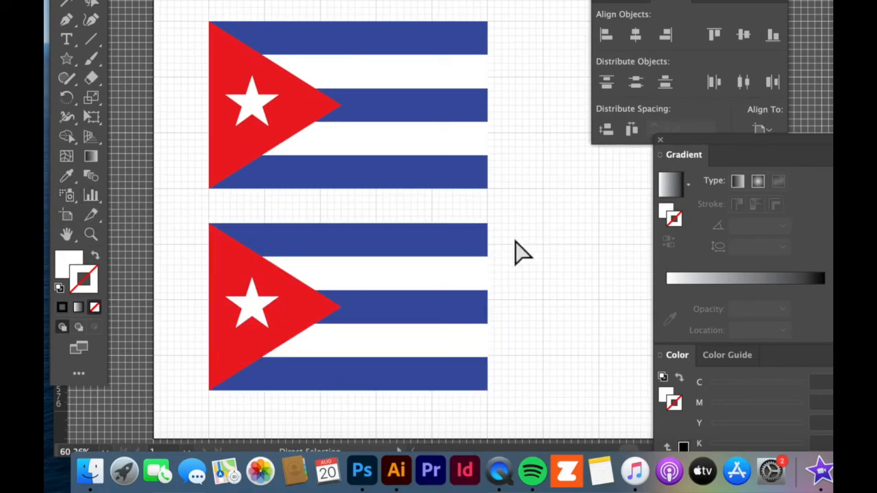
pyautogui.click(441, 242)
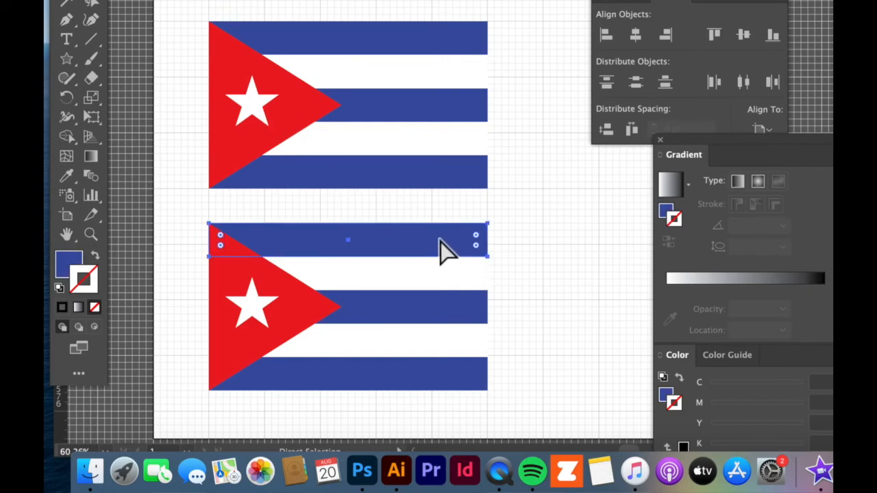
pyautogui.keyDown('shift'); pyautogui.click(462, 307); pyautogui.keyUp('shift')
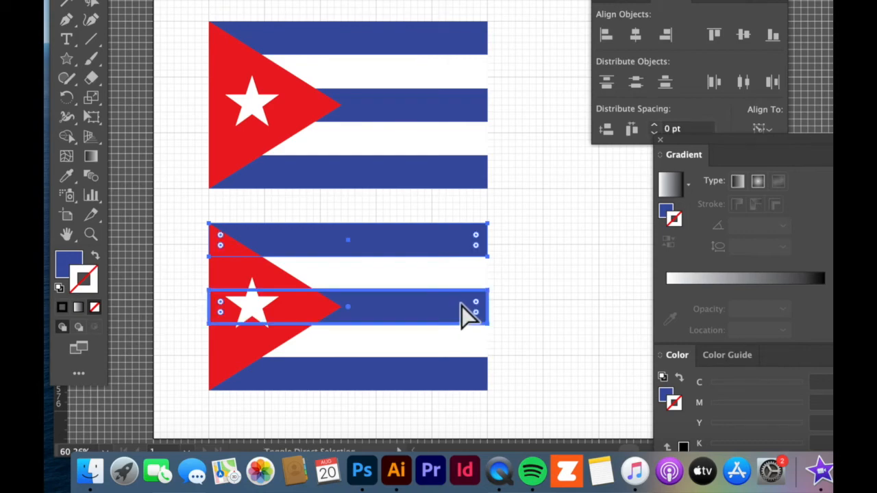
pyautogui.keyDown('shift'); pyautogui.click(462, 384); pyautogui.keyUp('shift')
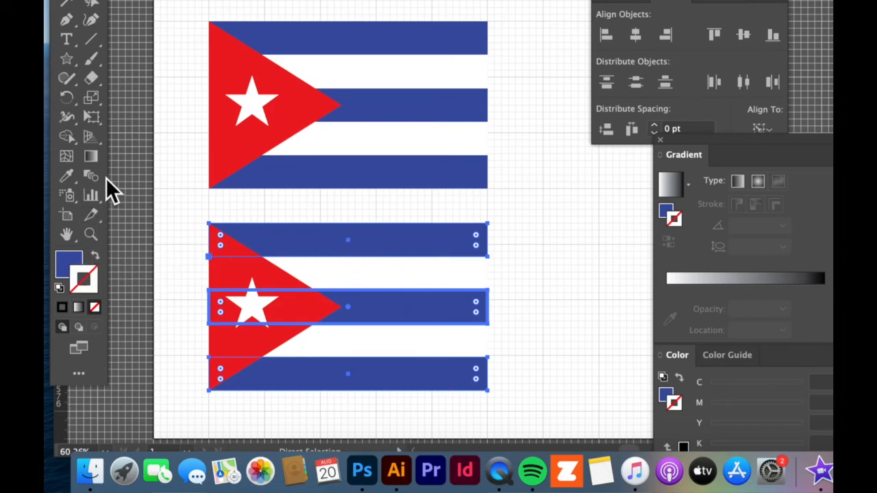
pyautogui.click(68, 180)
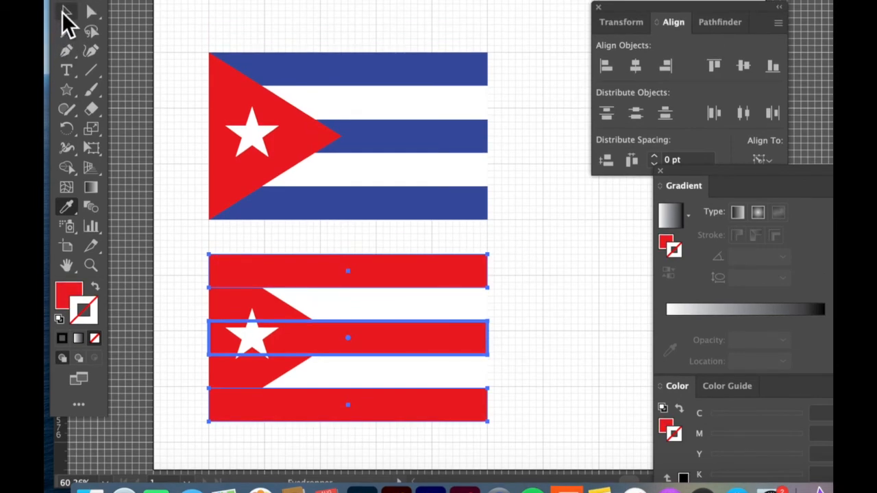
# - Give the lower flag's triangle the top flag's blue with the Eyedropper, then deselect
pyautogui.click(66, 12)
pyautogui.click(92, 12)
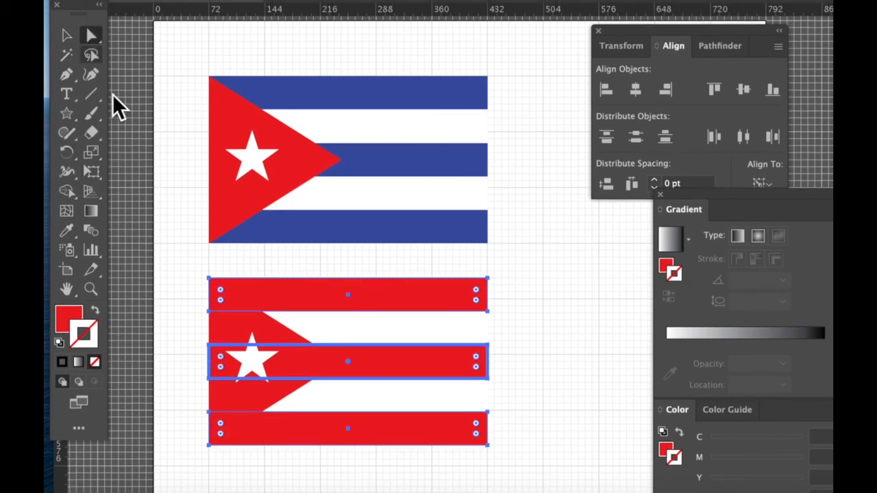
pyautogui.click(230, 329)
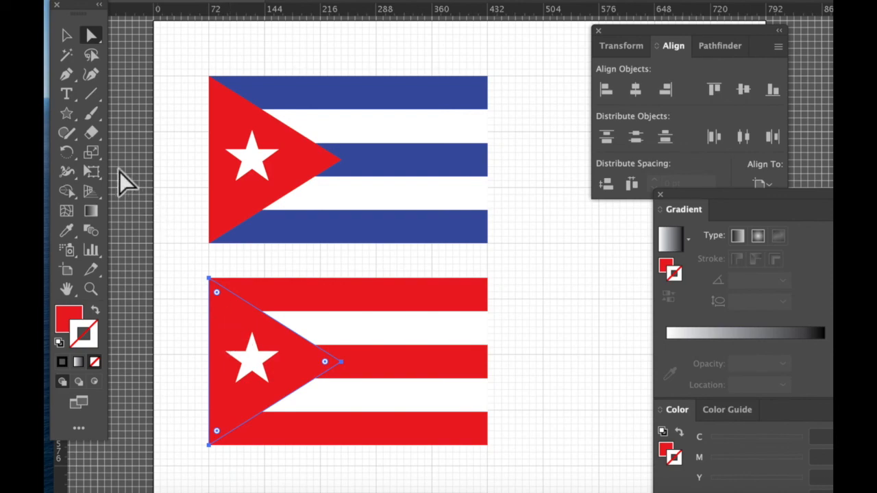
pyautogui.click(67, 233)
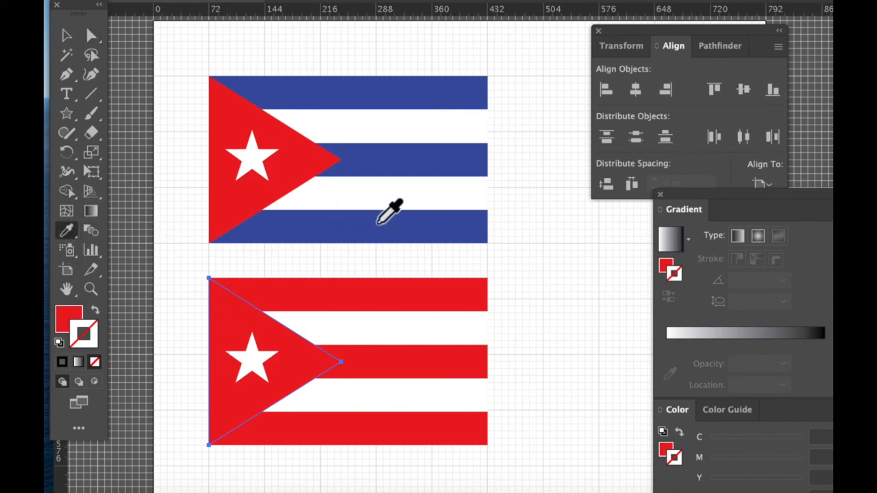
pyautogui.click(382, 228)
pyautogui.click(65, 35)
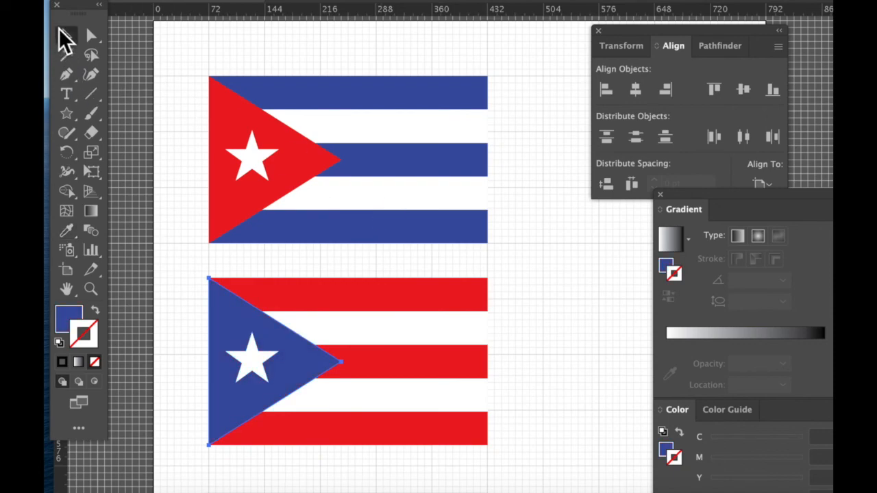
pyautogui.click(187, 200)
pyautogui.scroll(-1, 188, 204)
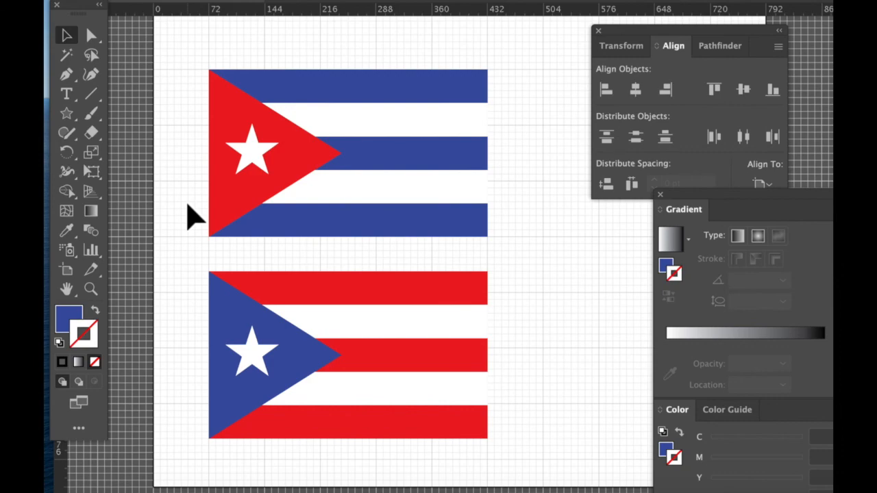